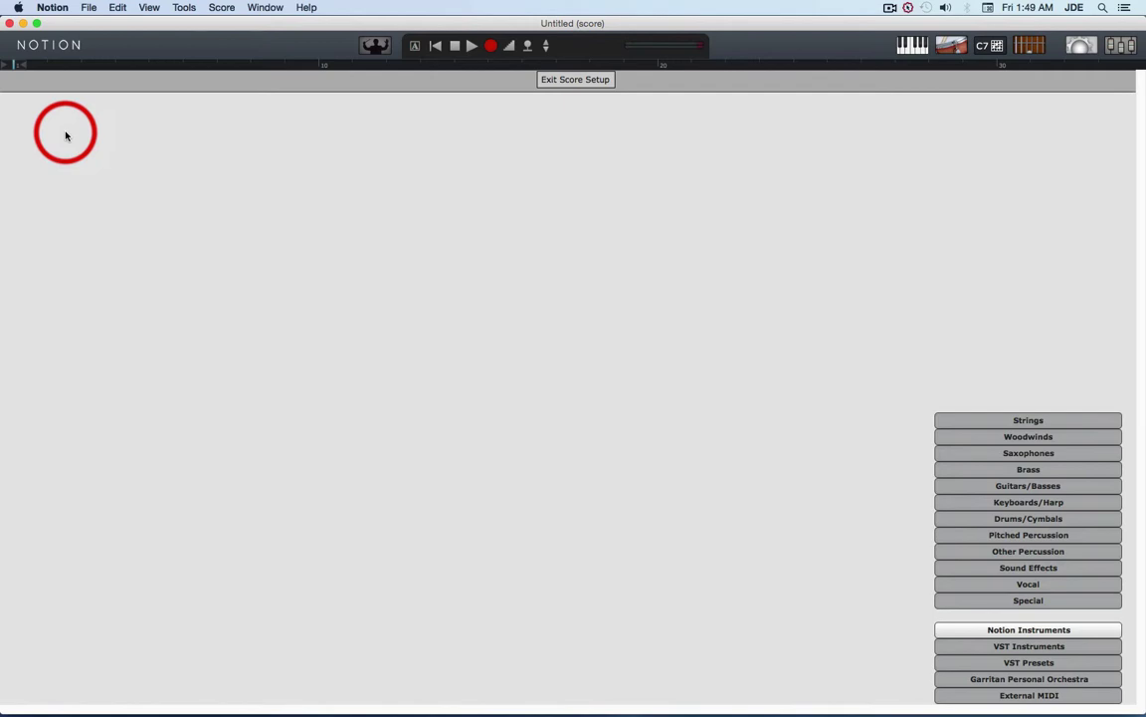
# - Review the audio and MIDI preferences, checking the Enable ReWire option and the MIDI input port
pyautogui.click(53, 8)
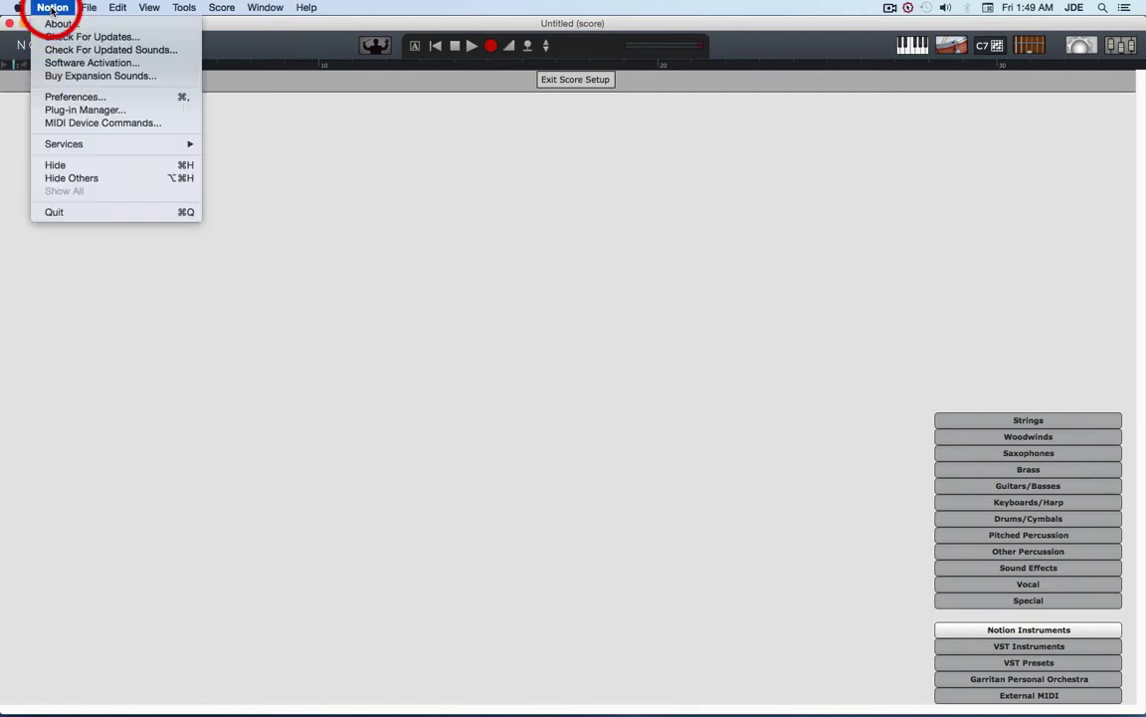
pyautogui.click(58, 100)
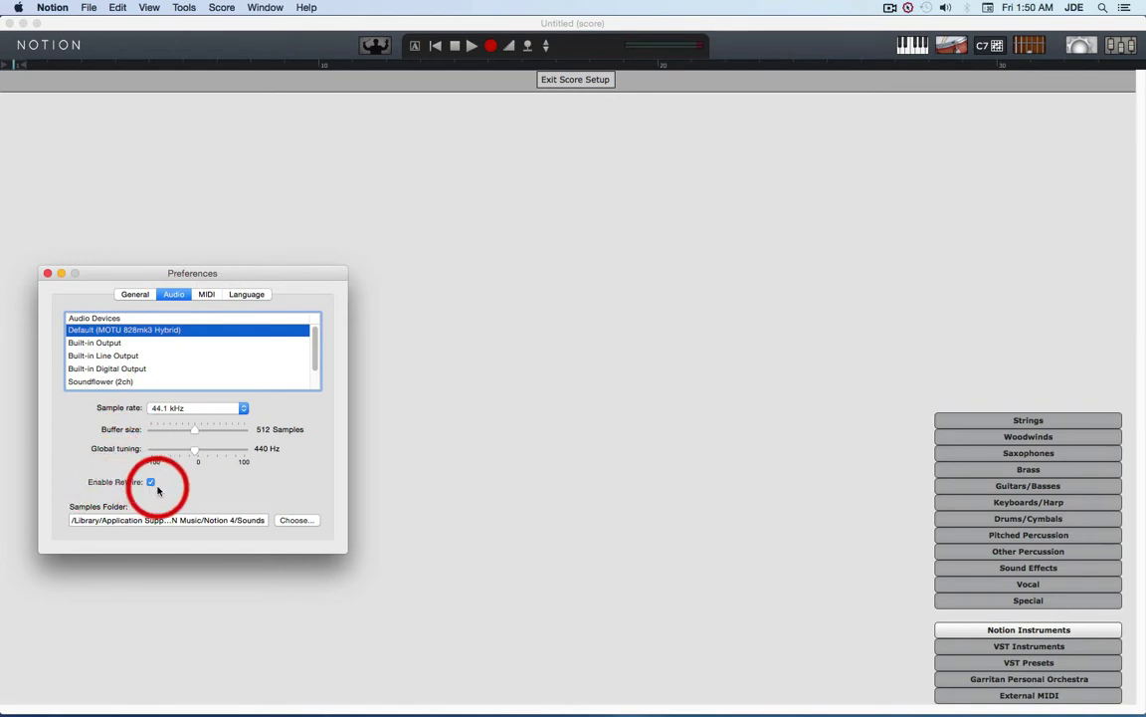
pyautogui.click(207, 295)
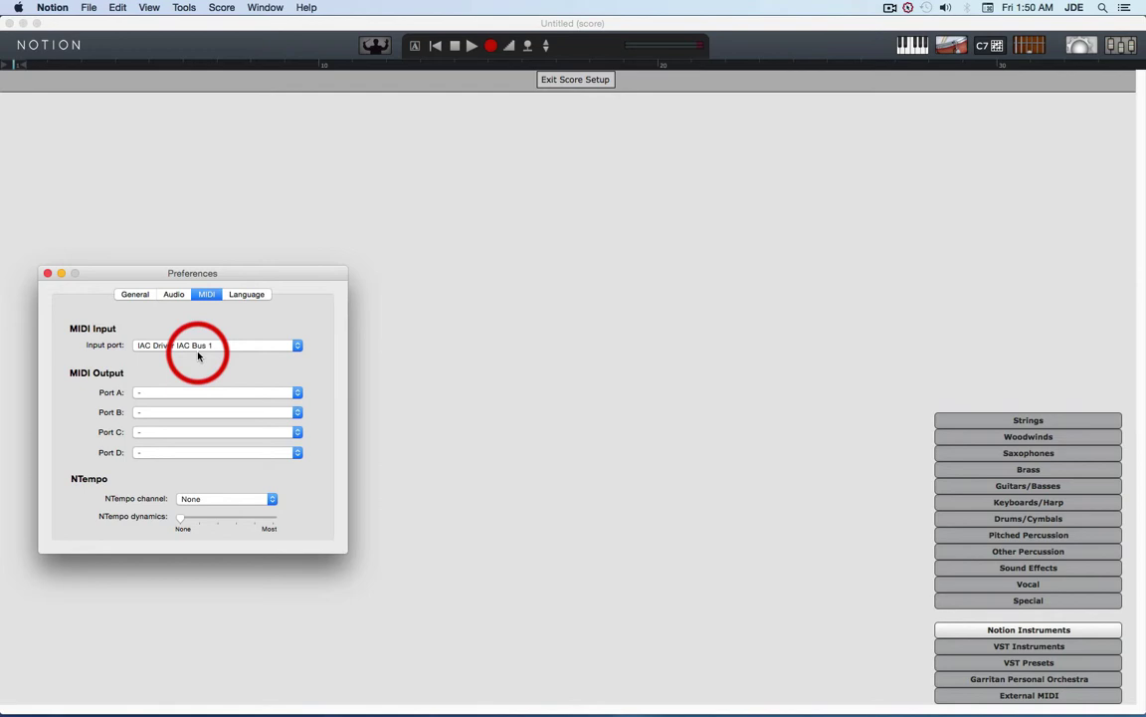
pyautogui.click(48, 274)
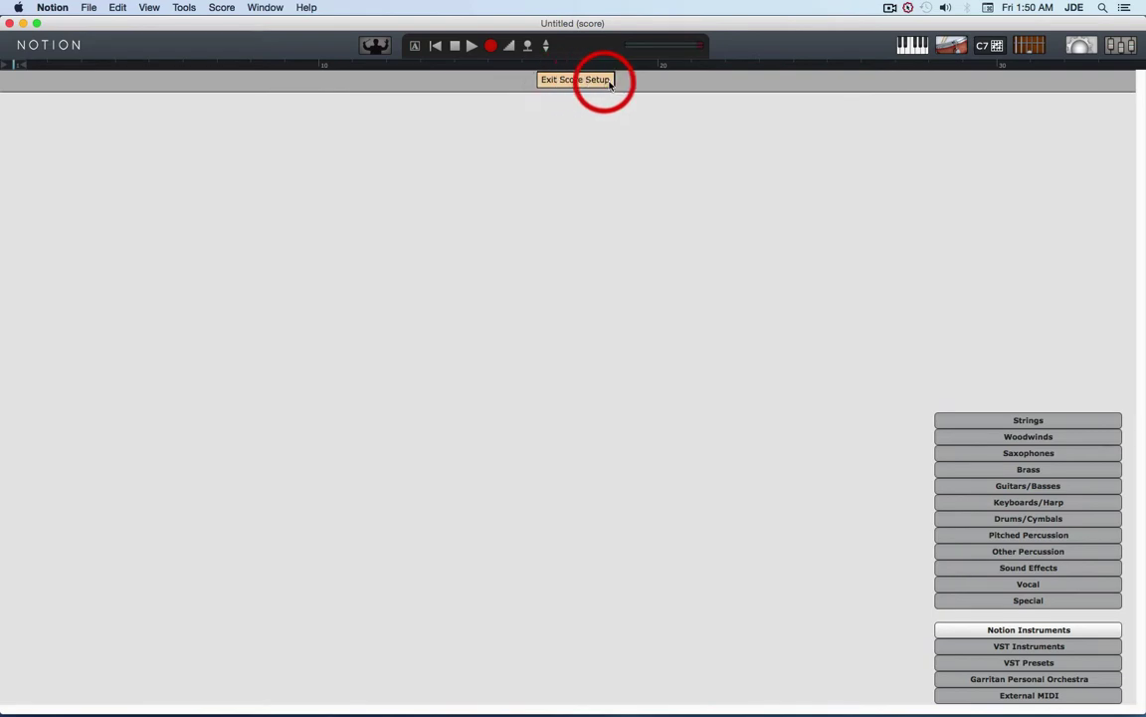
# - Add a Piano from the Keyboards/Harp instruments to the new score and exit score setup
pyautogui.moveTo(997, 510)
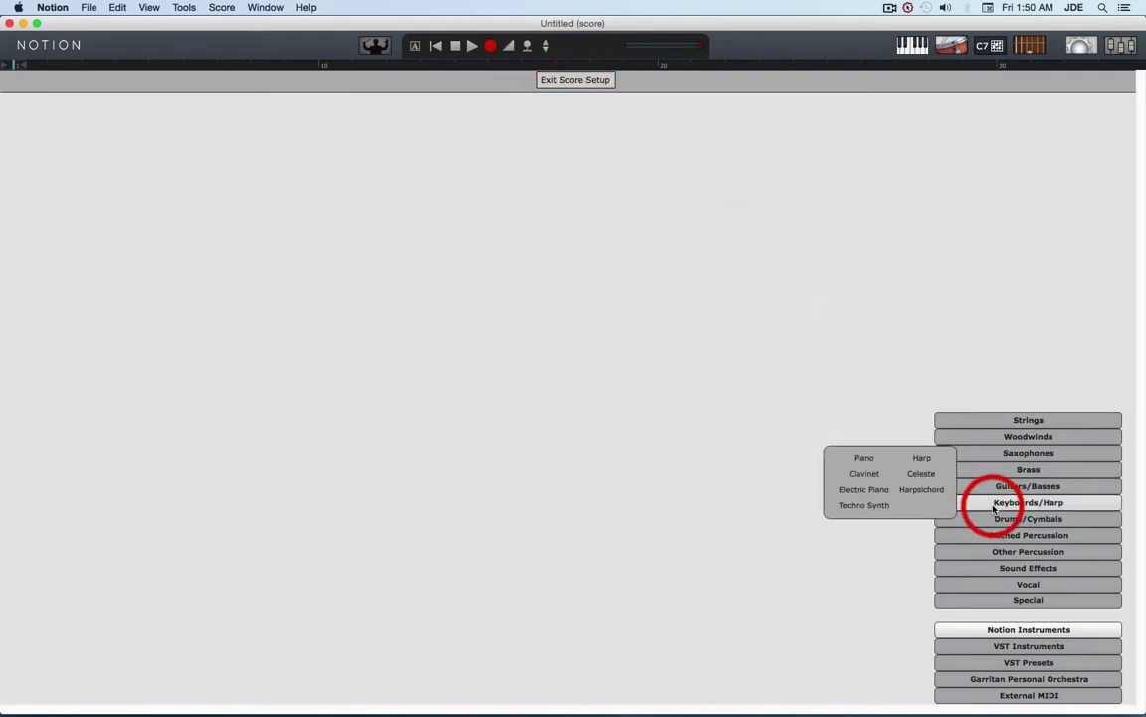
pyautogui.click(864, 459)
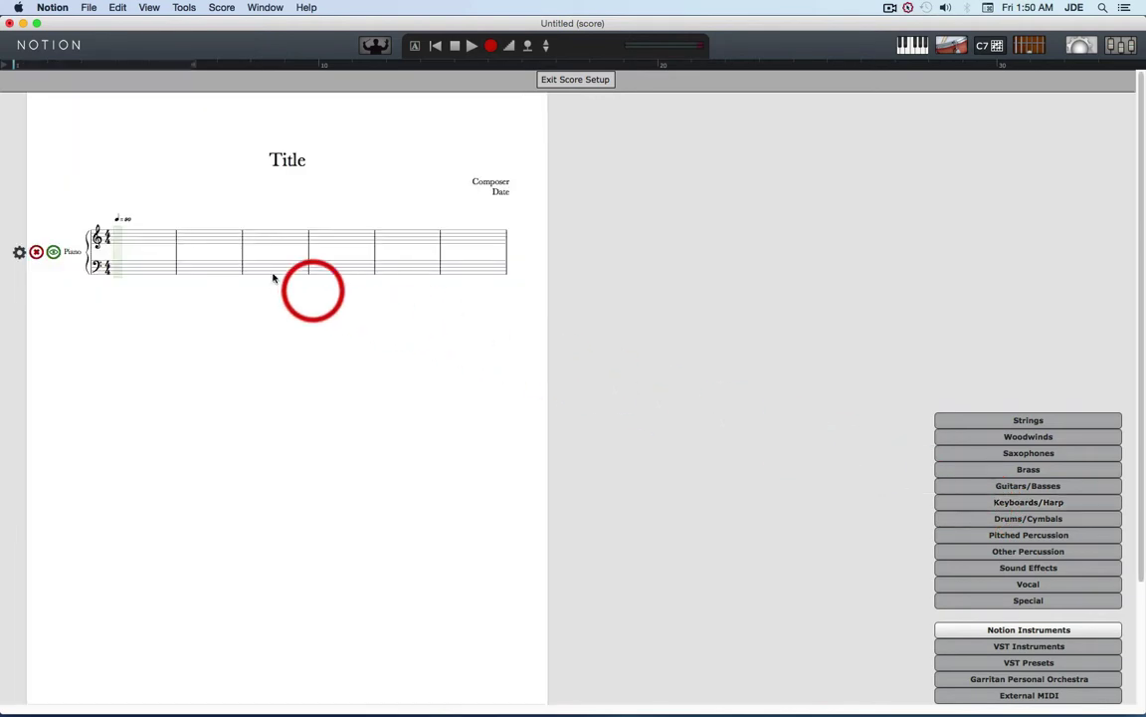
pyautogui.click(221, 254)
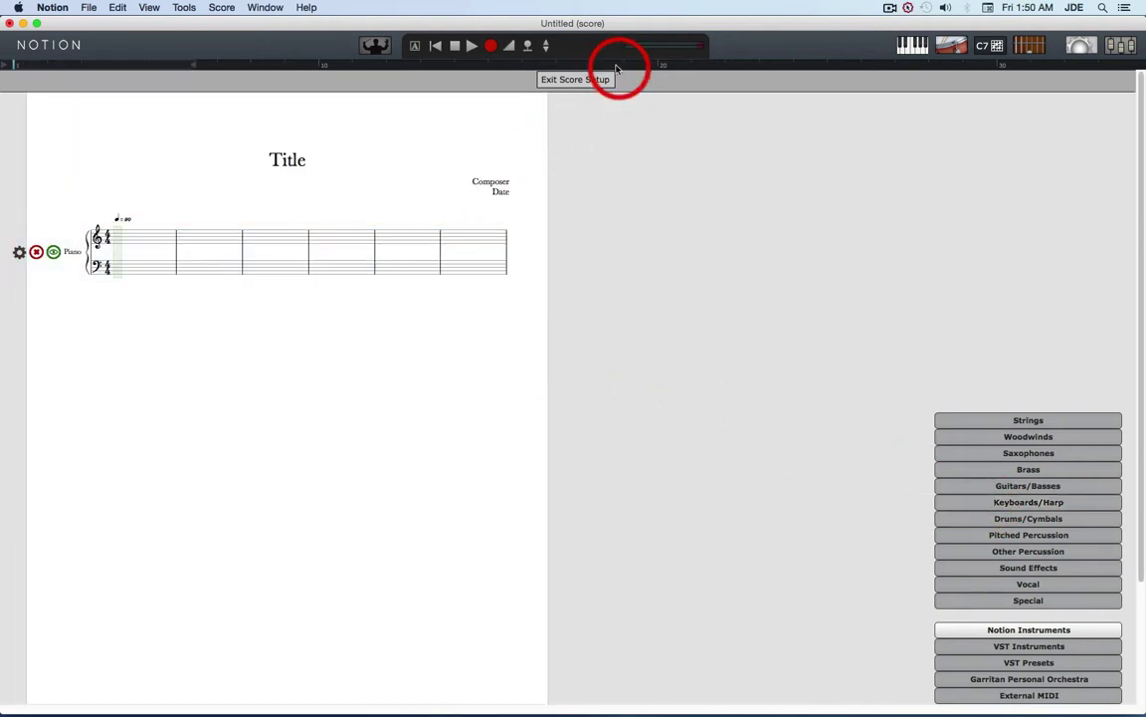
pyautogui.click(576, 79)
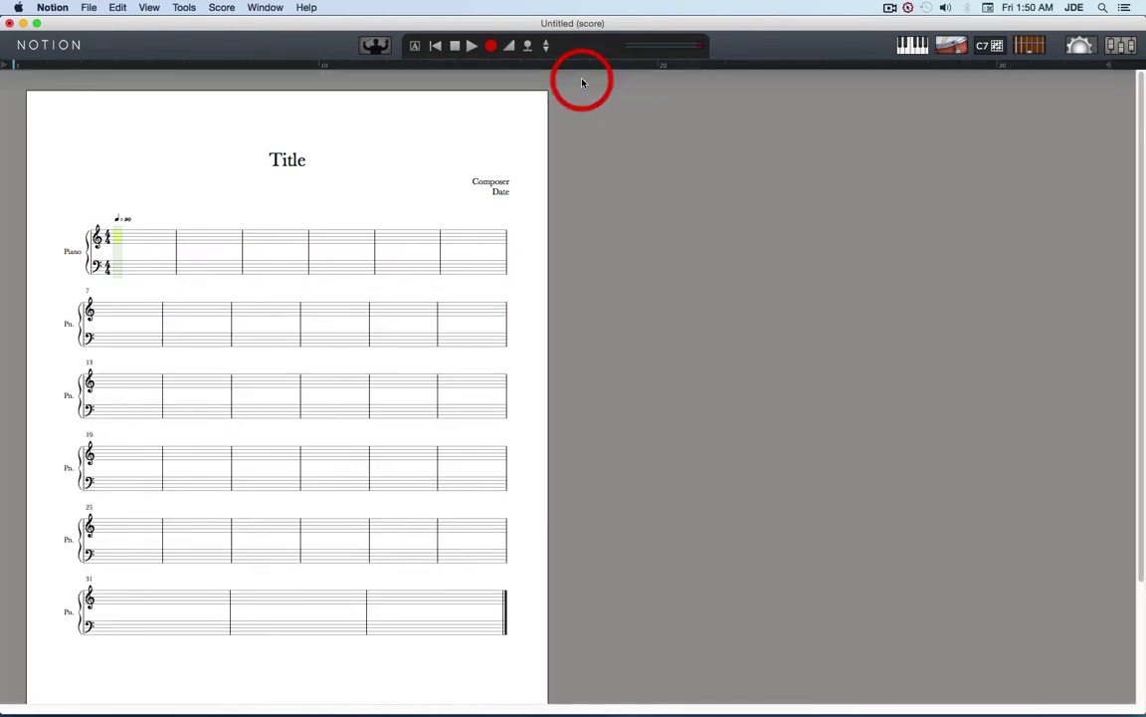
# - Save the piano score and quit Notion
pyautogui.click(89, 8)
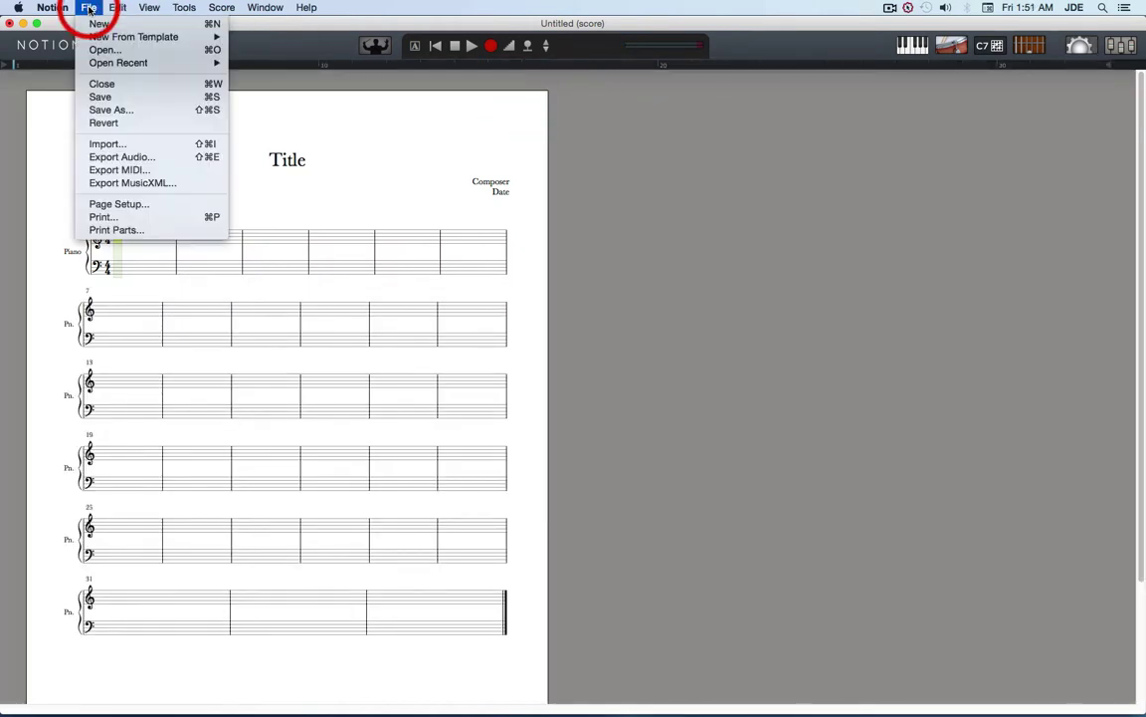
pyautogui.click(101, 98)
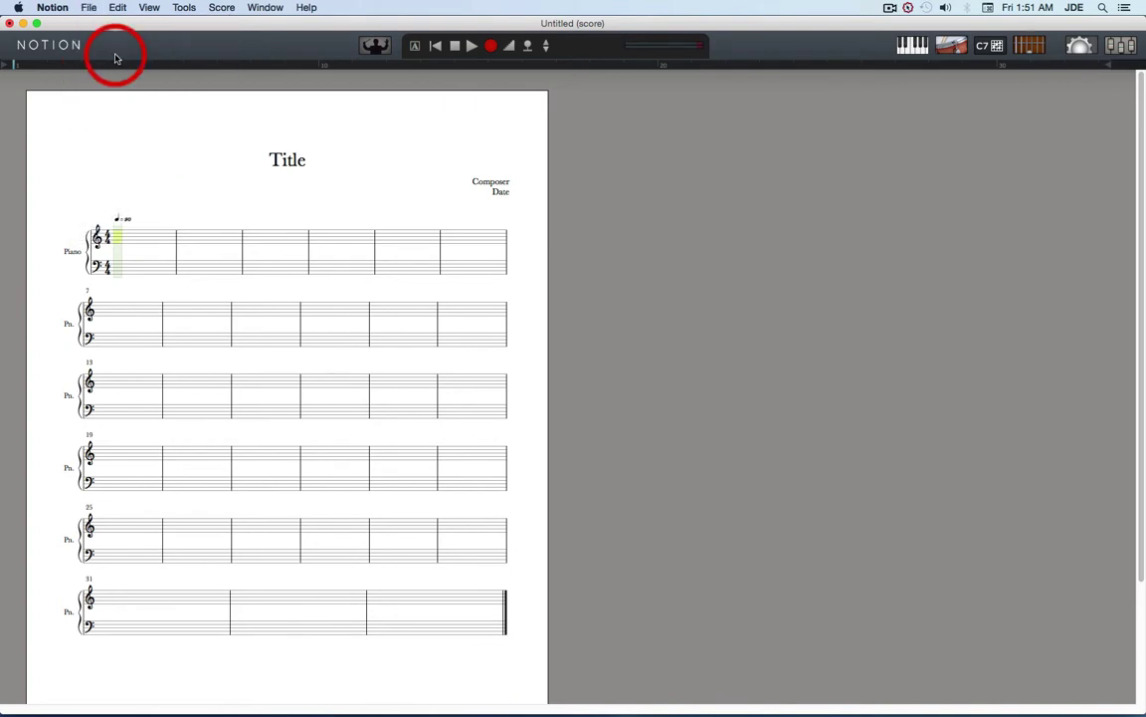
pyautogui.click(53, 8)
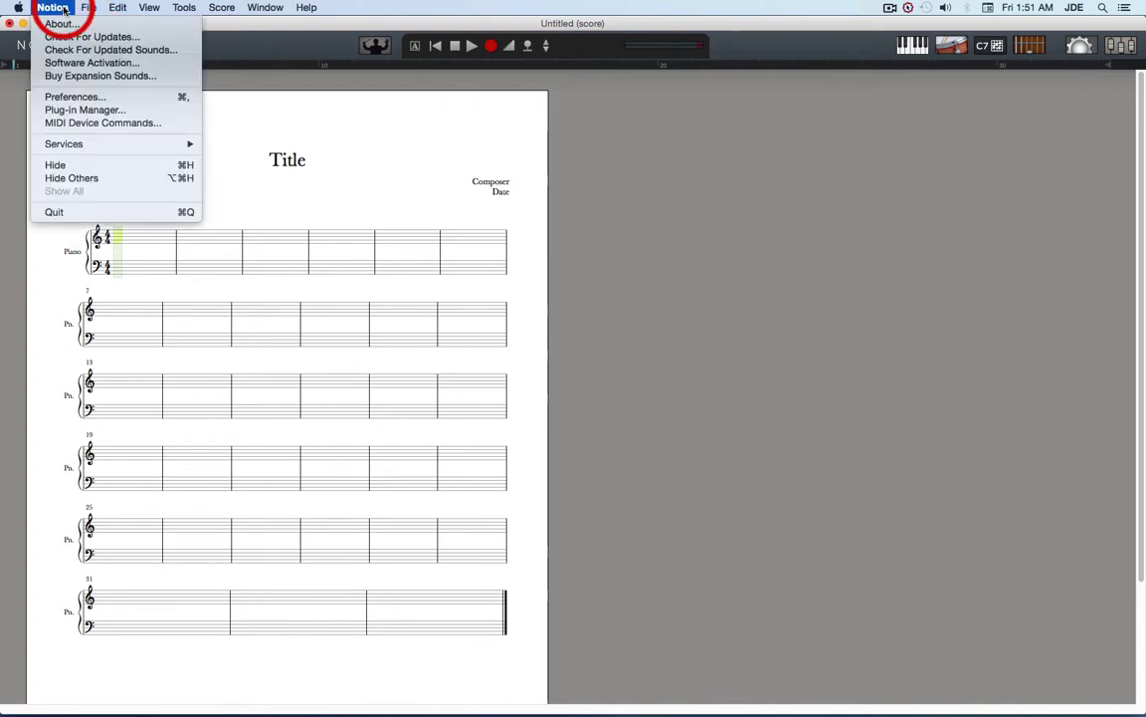
pyautogui.click(57, 213)
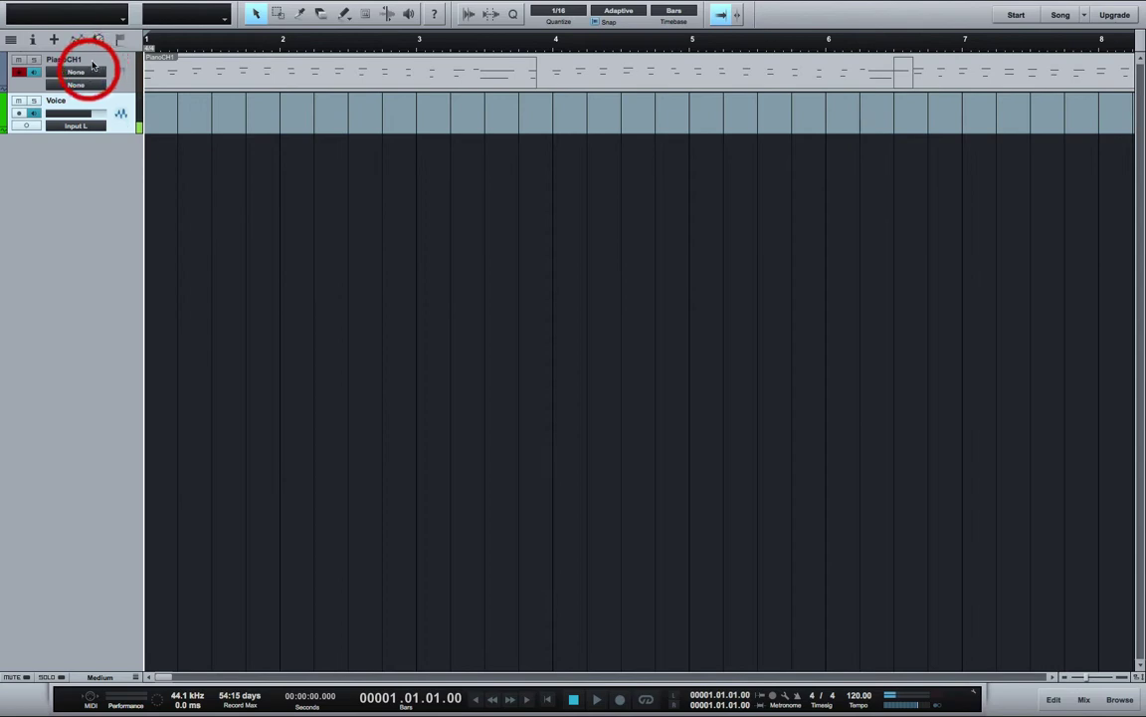
# - In Studio One's external device preferences, add a New Instrument device named MIDI OUT
pyautogui.moveTo(74, 3)
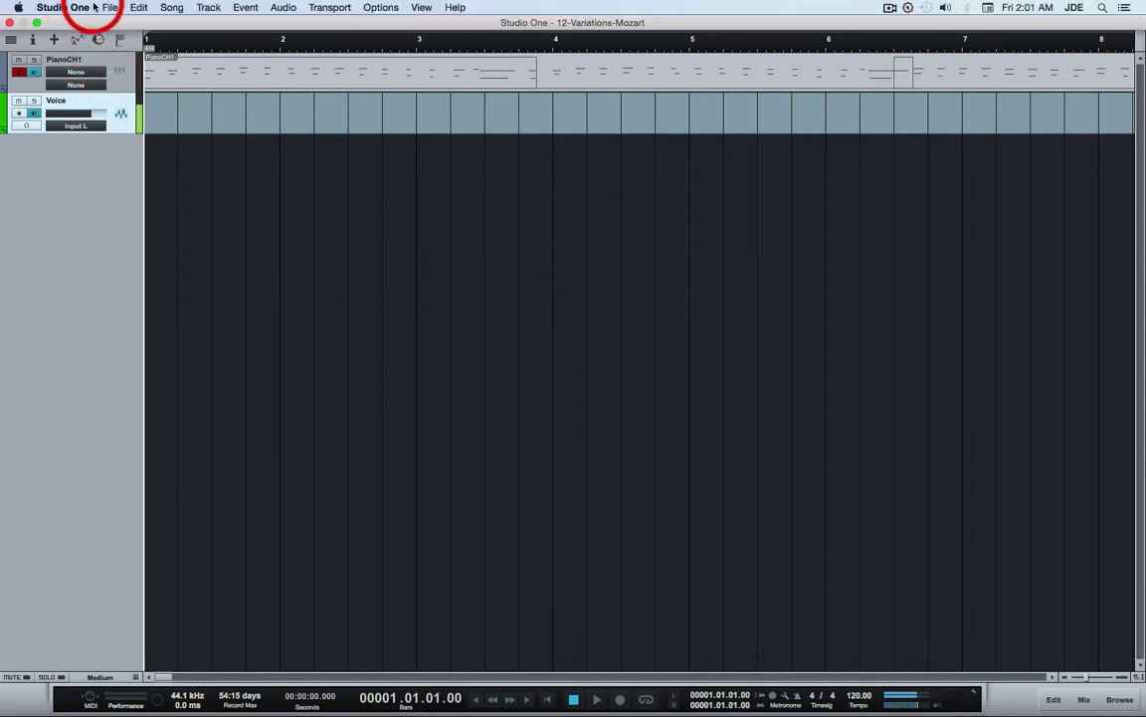
pyautogui.click(79, 7)
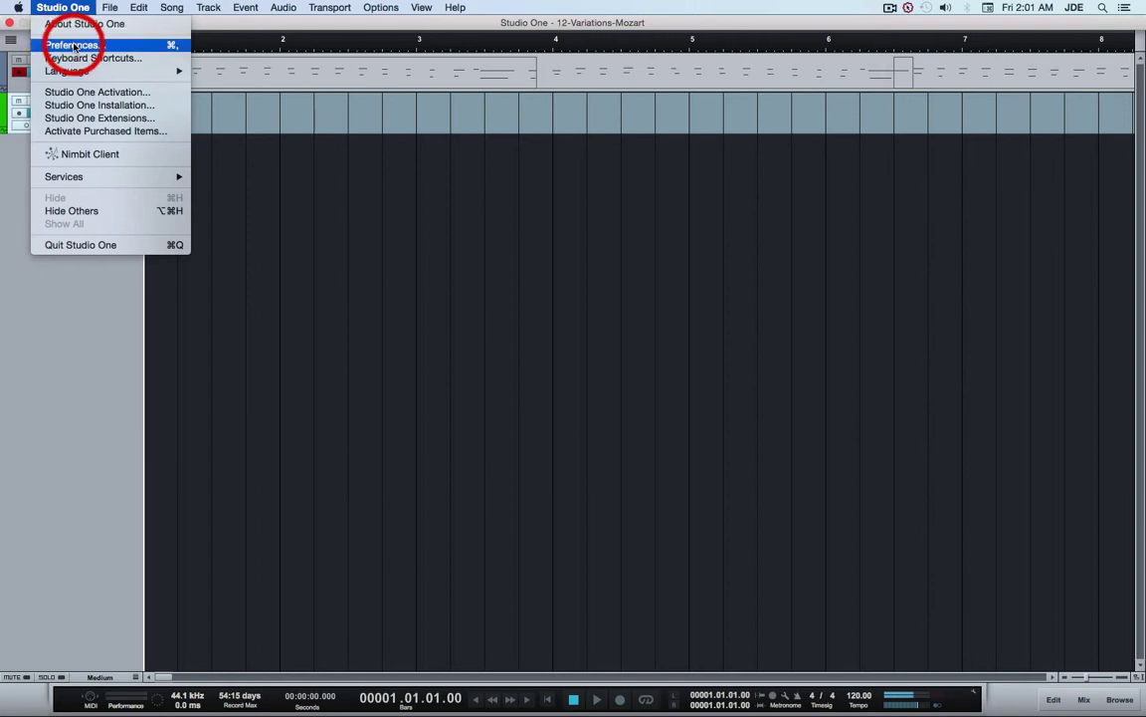
pyautogui.click(74, 46)
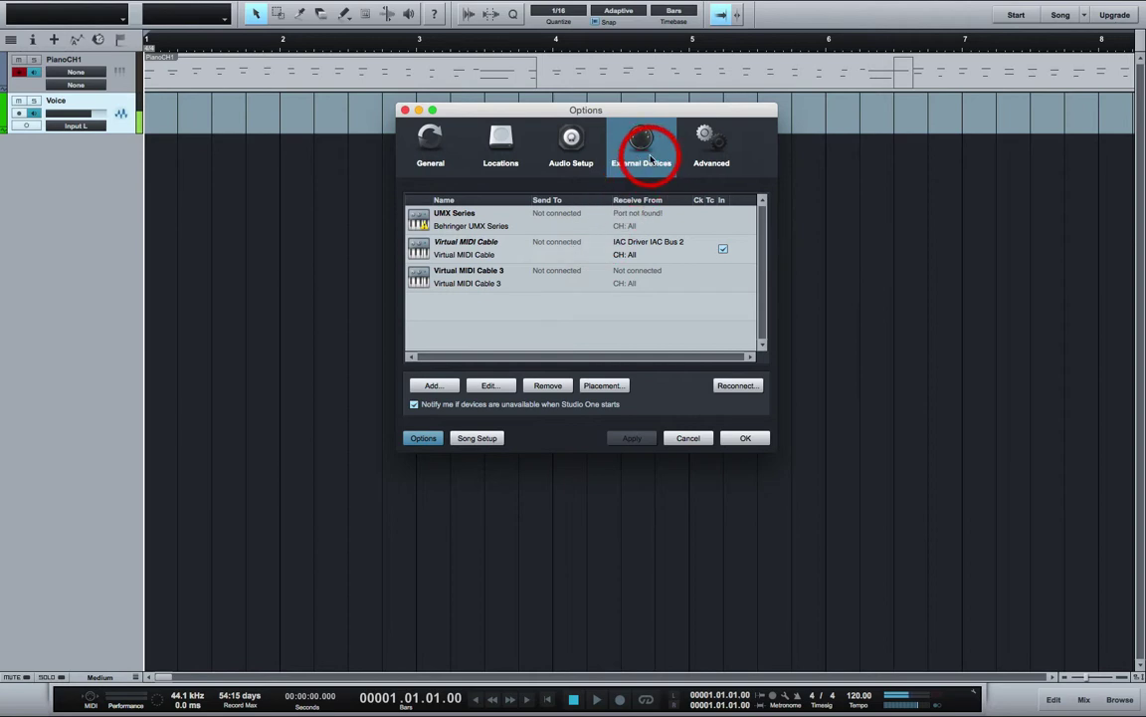
pyautogui.click(433, 386)
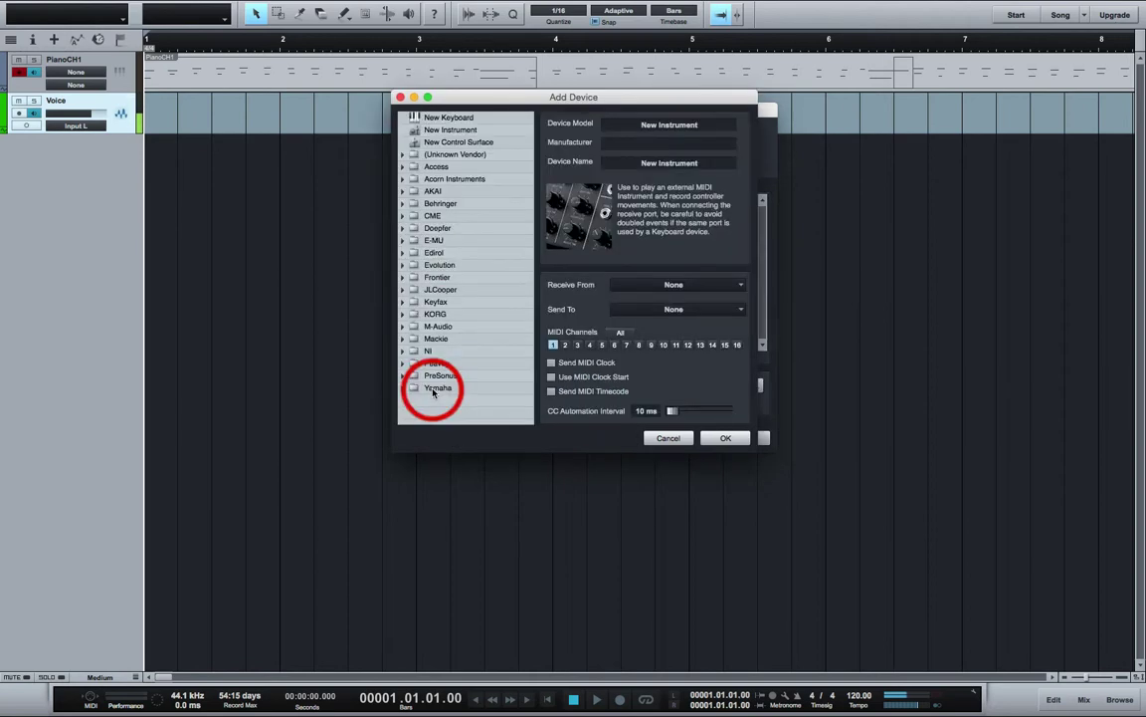
pyautogui.click(444, 133)
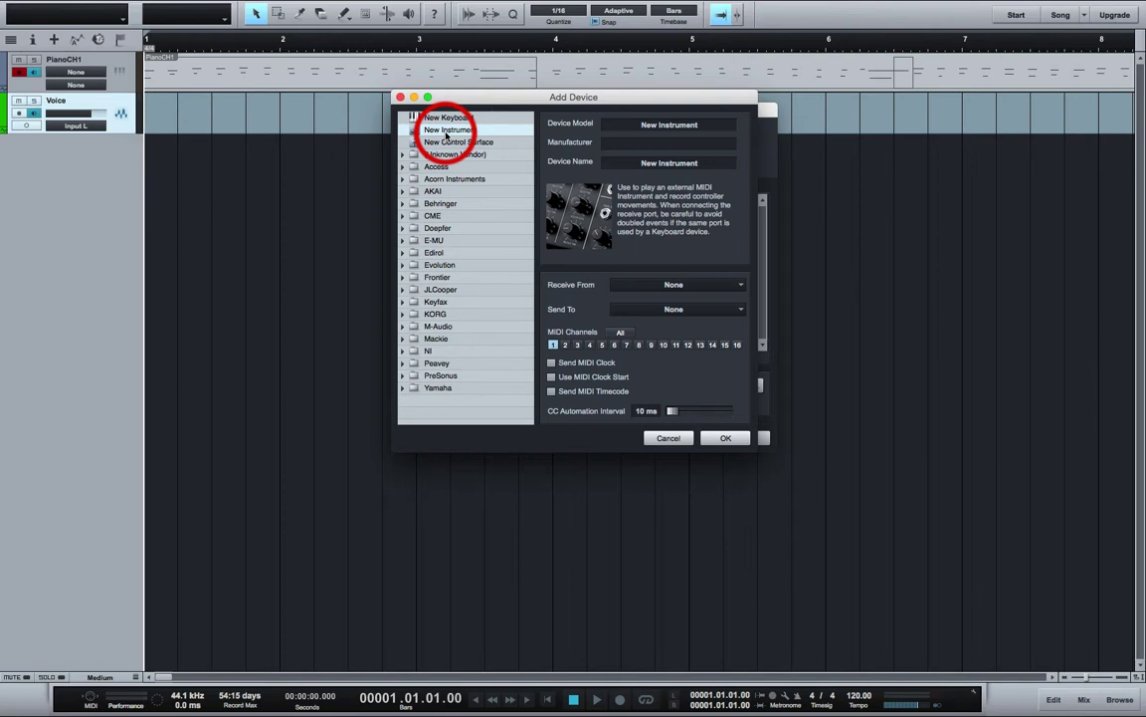
pyautogui.click(676, 162)
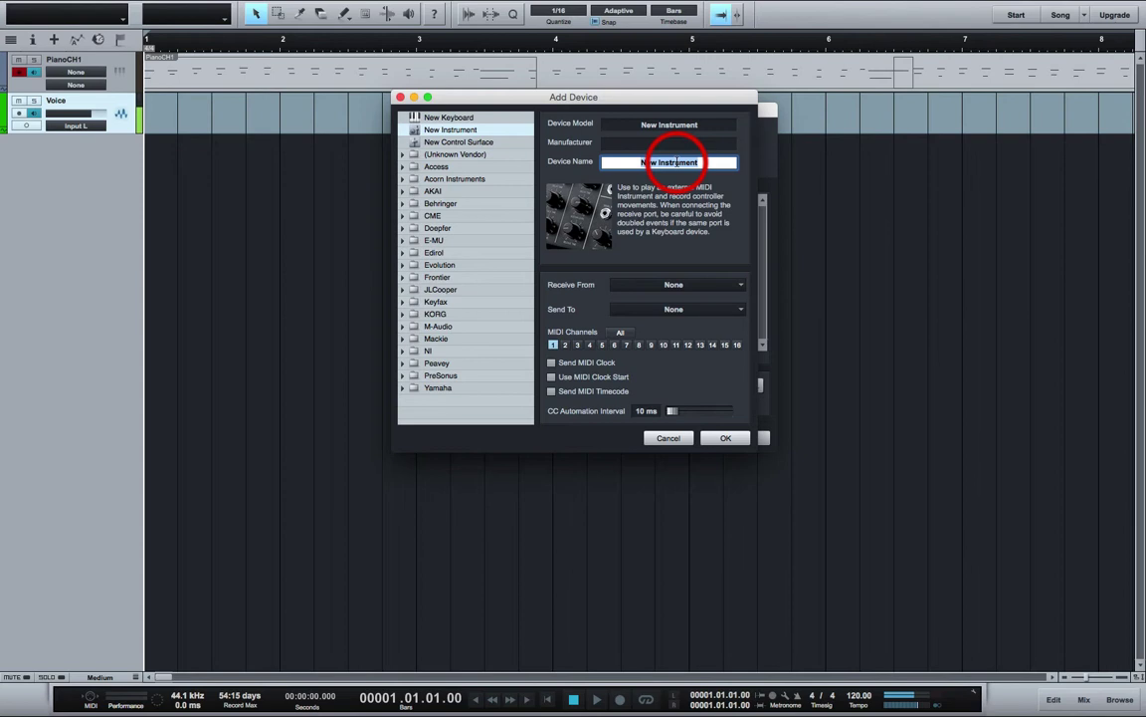
pyautogui.write('MIDI OUT')
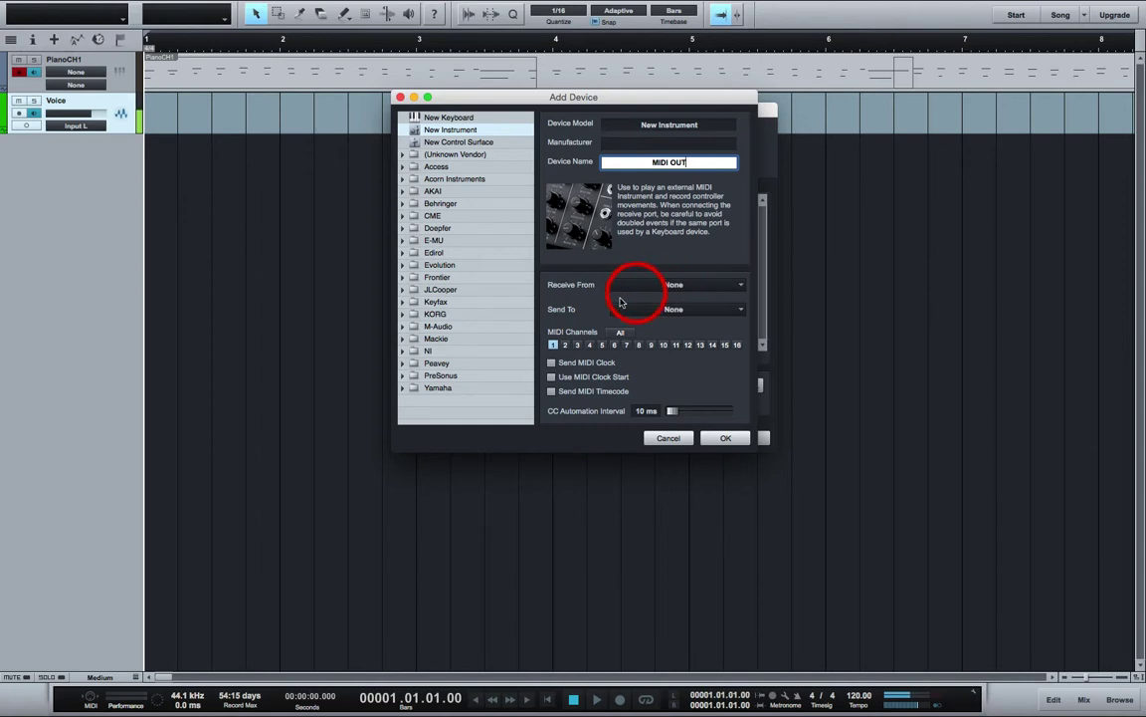
# - Send the MIDI OUT device to IAC Driver IAC Bus 1 on all channels, with MIDI Clock, Clock Start and Timecode enabled
pyautogui.click(652, 311)
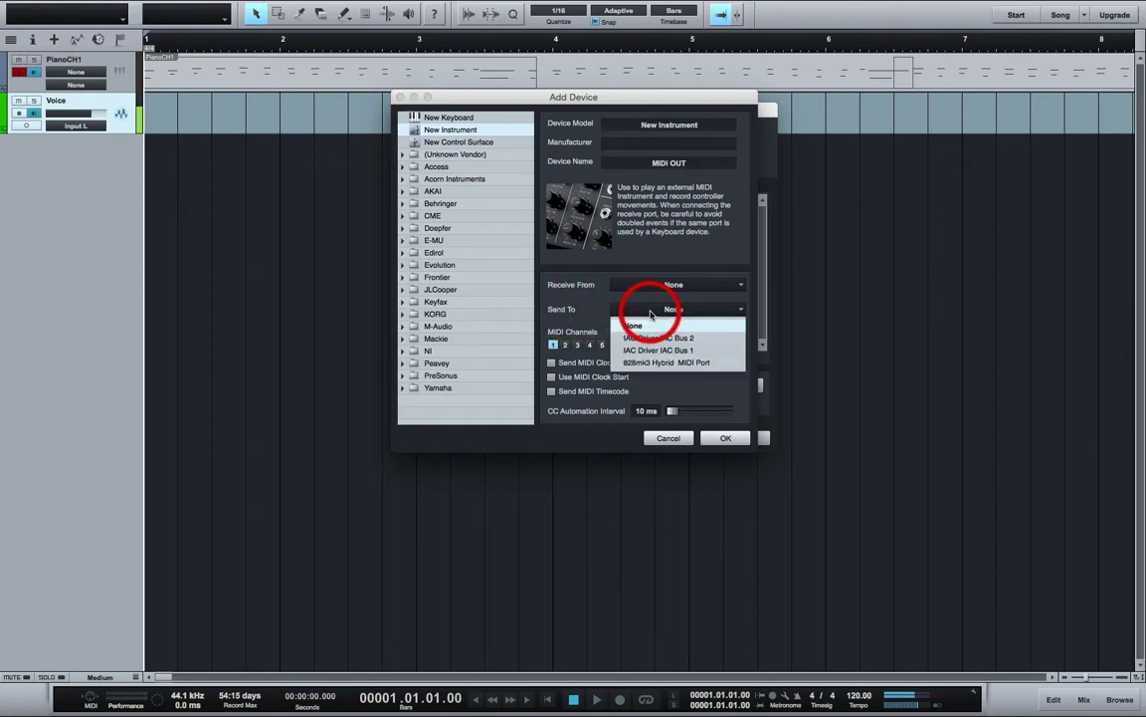
pyautogui.click(686, 355)
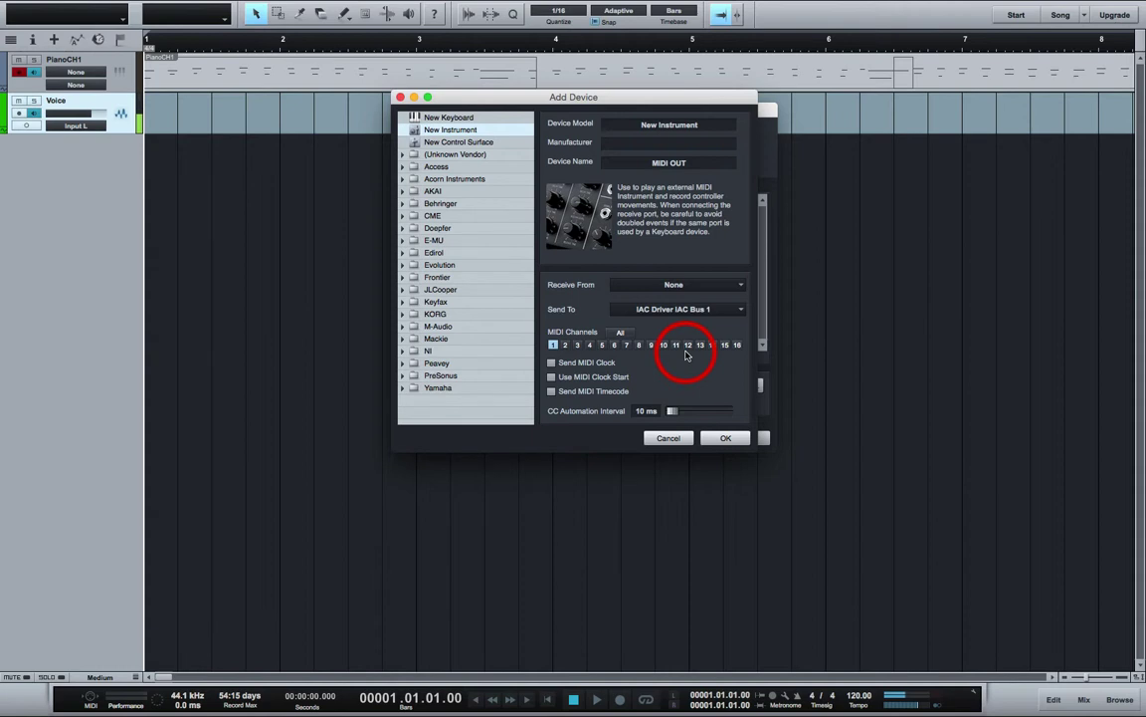
pyautogui.click(620, 333)
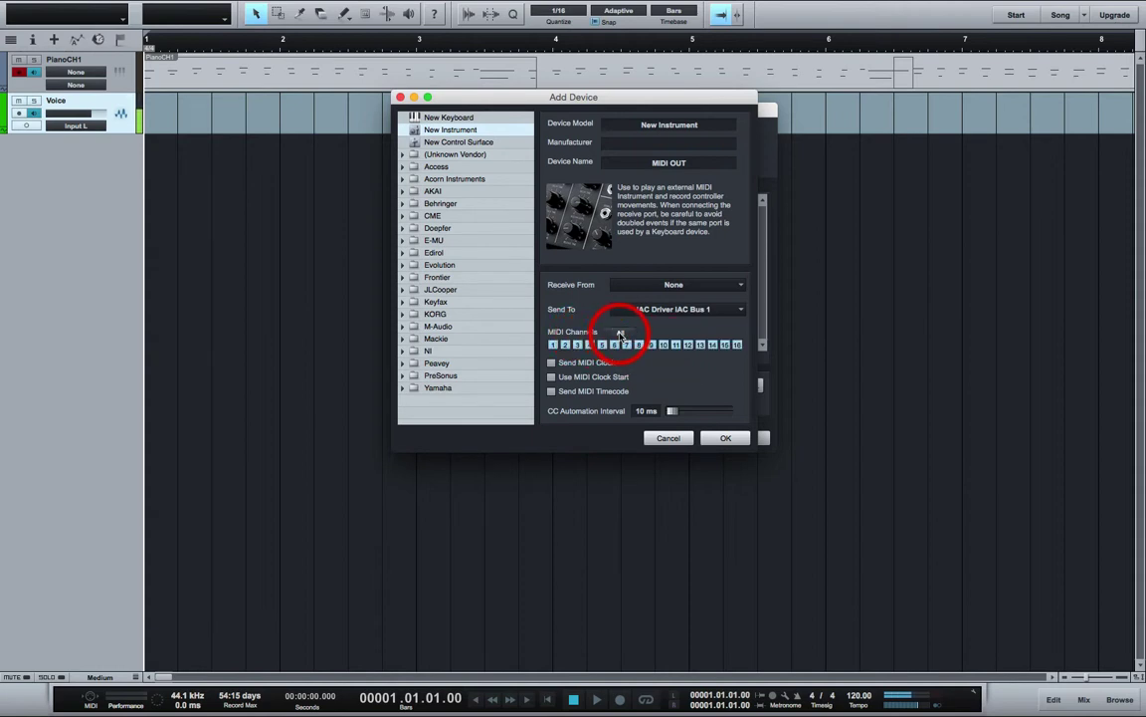
pyautogui.click(552, 364)
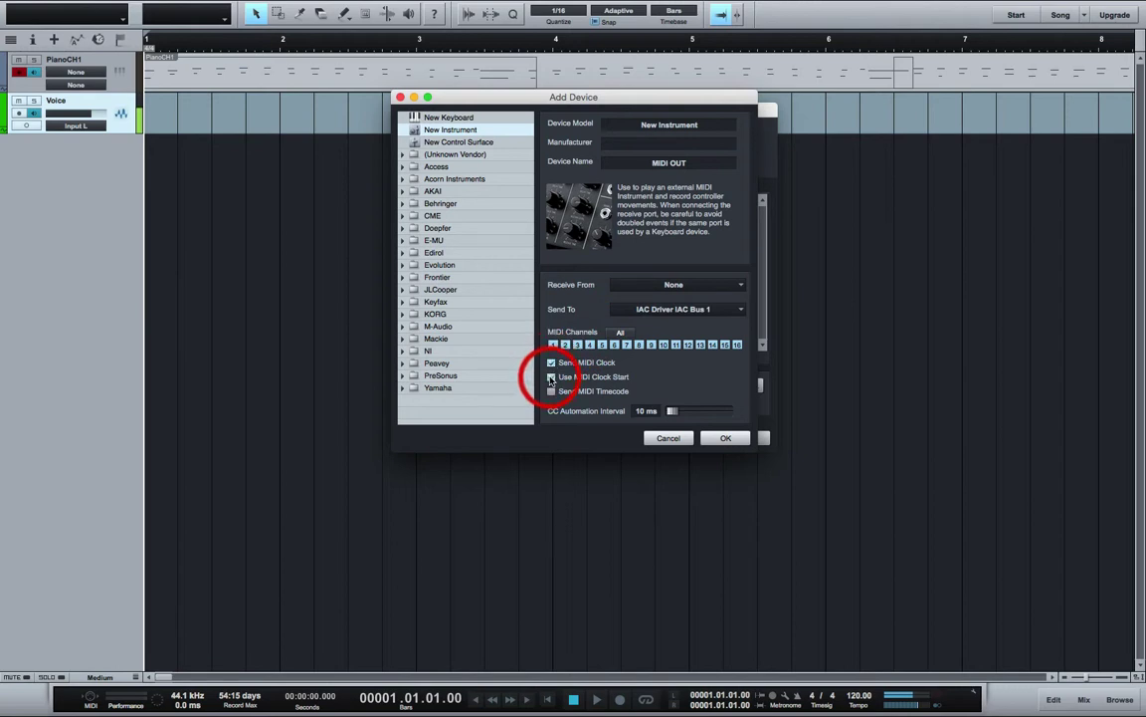
pyautogui.click(553, 378)
pyautogui.click(552, 392)
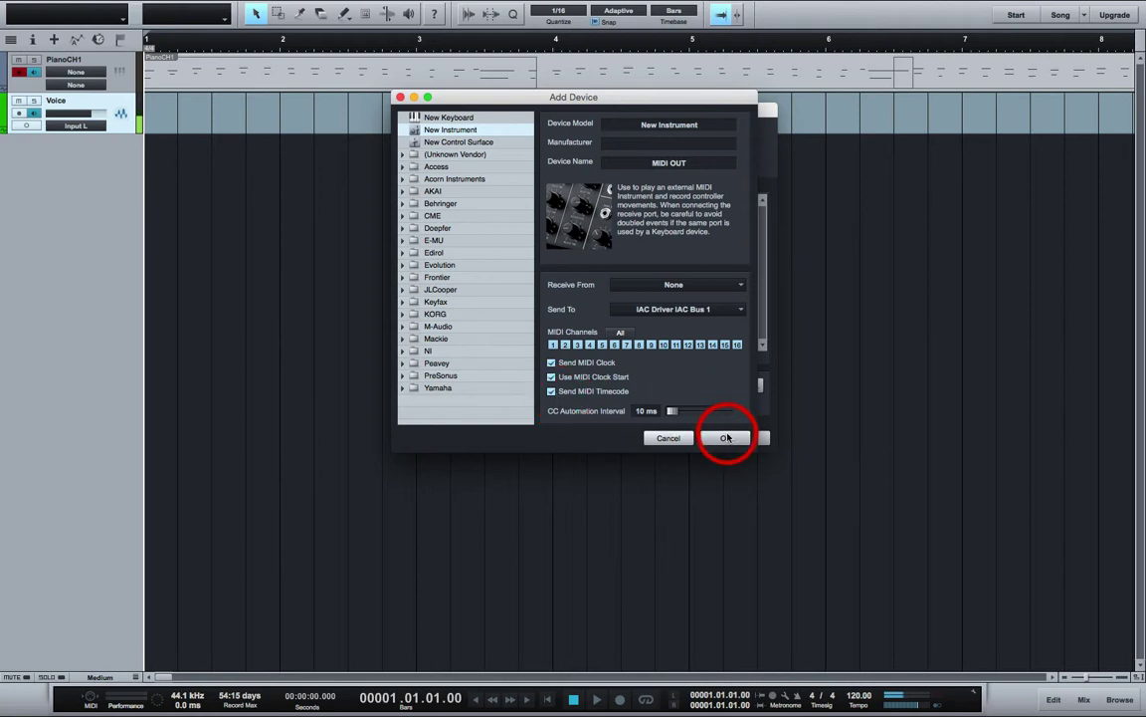
pyautogui.click(726, 439)
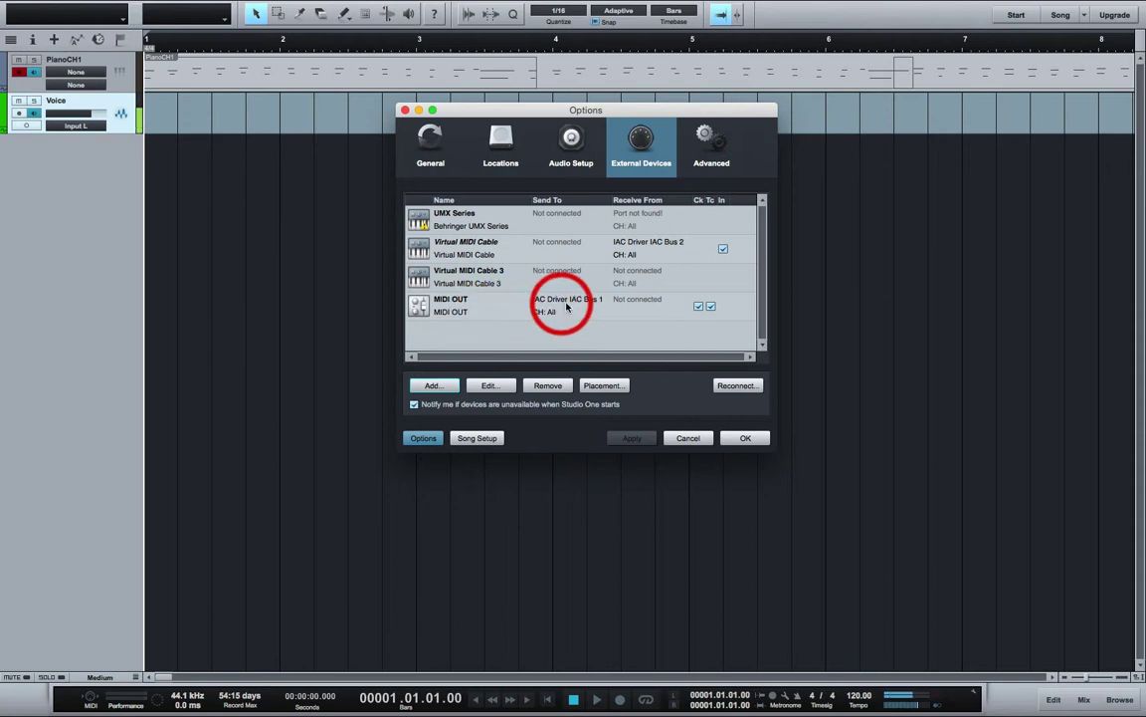
# - Accept the device options and set the PianoCH1 track's output to MIDI OUT channel 1
pyautogui.click(745, 439)
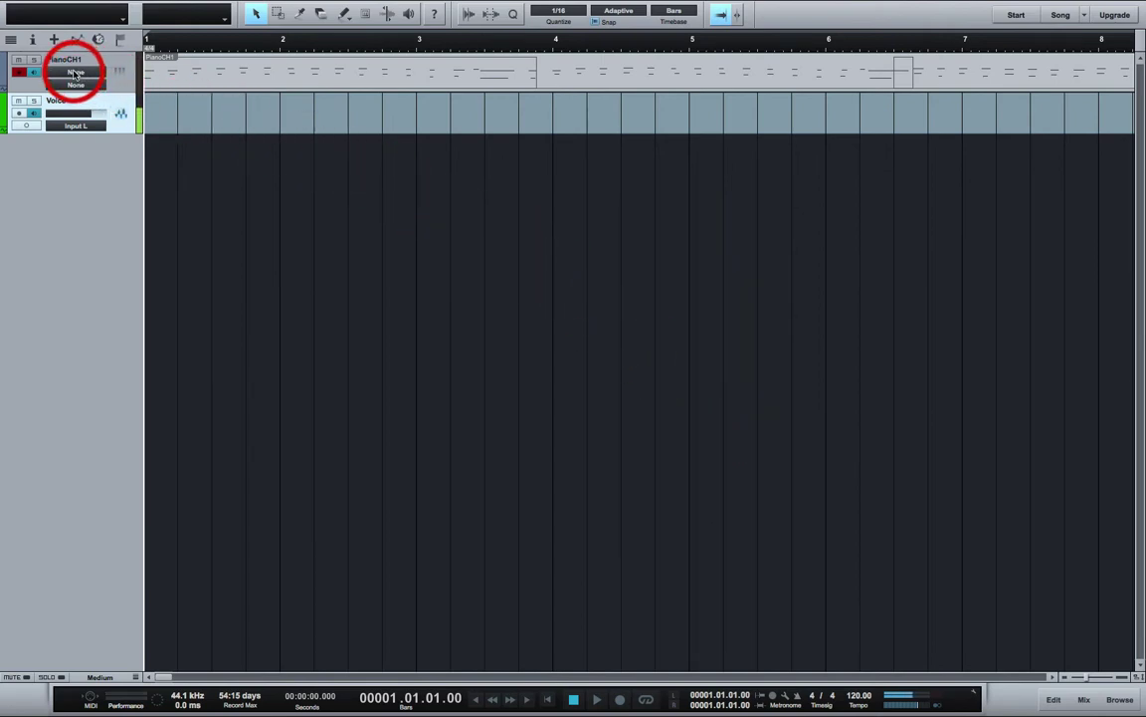
pyautogui.click(75, 73)
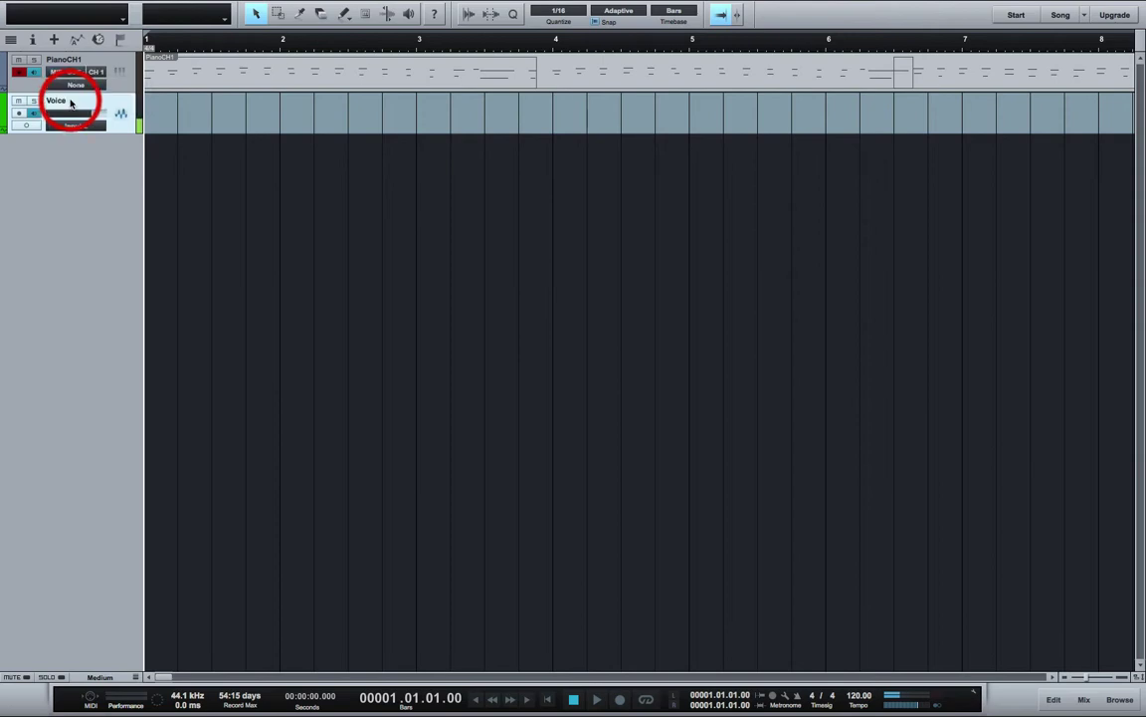
pyautogui.click(106, 217)
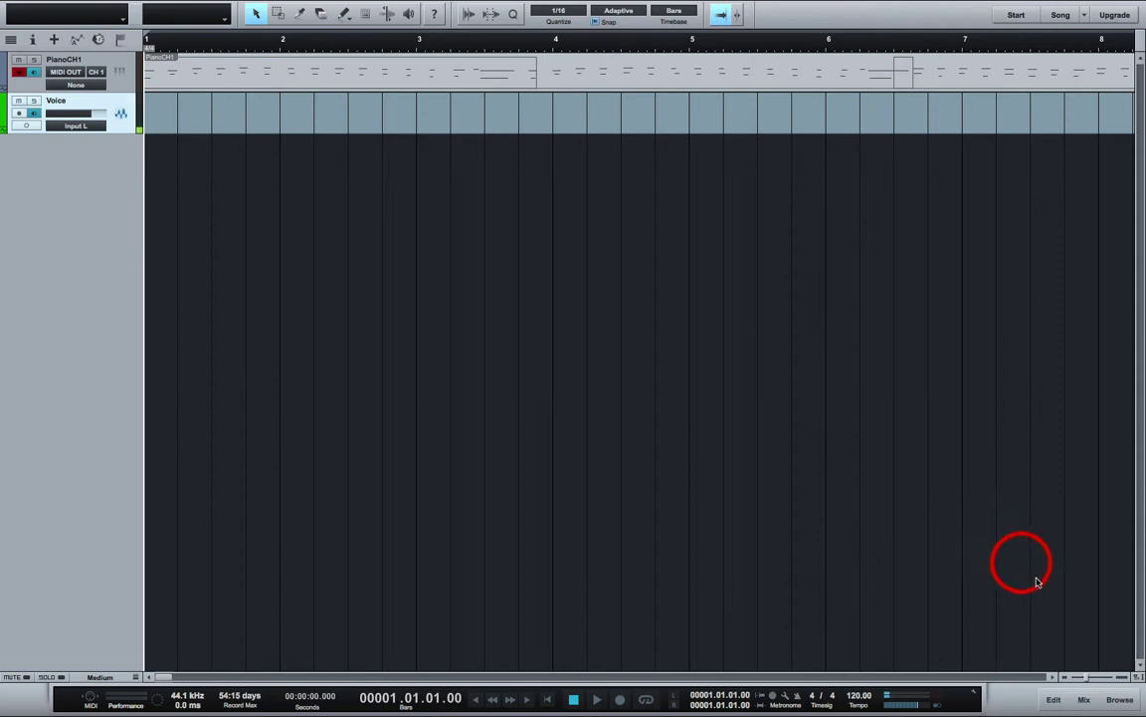
# - Add the Notion ReWire instrument from the instrument browser to the song as a new track
pyautogui.click(1120, 700)
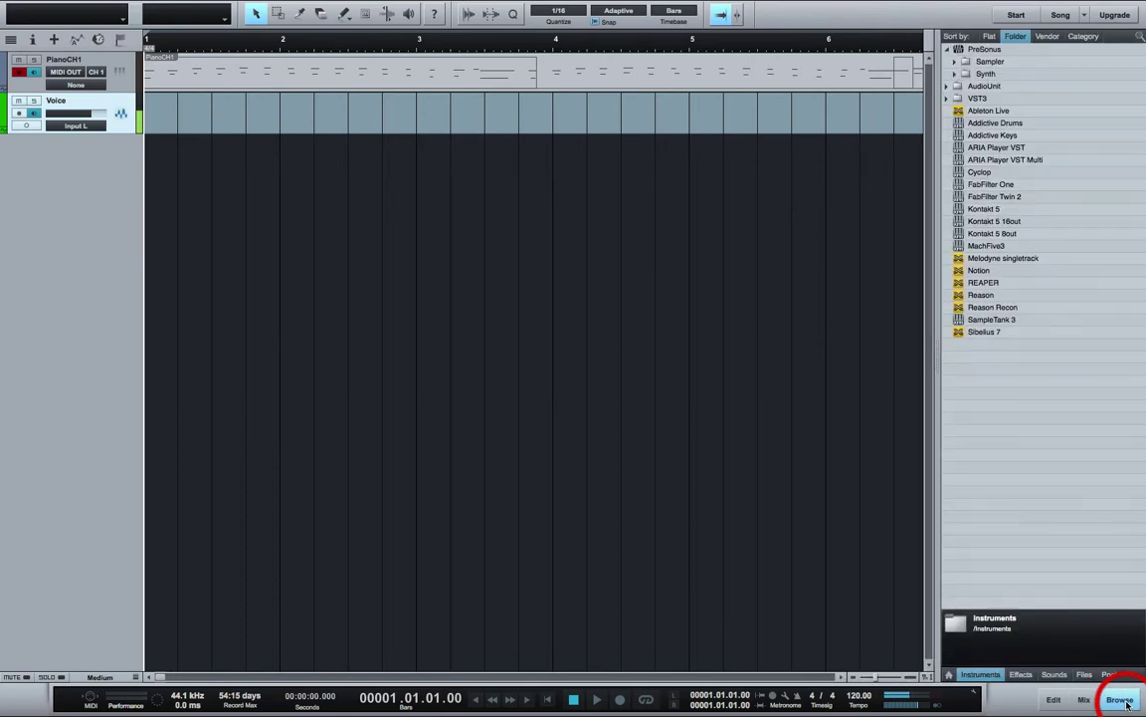
pyautogui.click(982, 676)
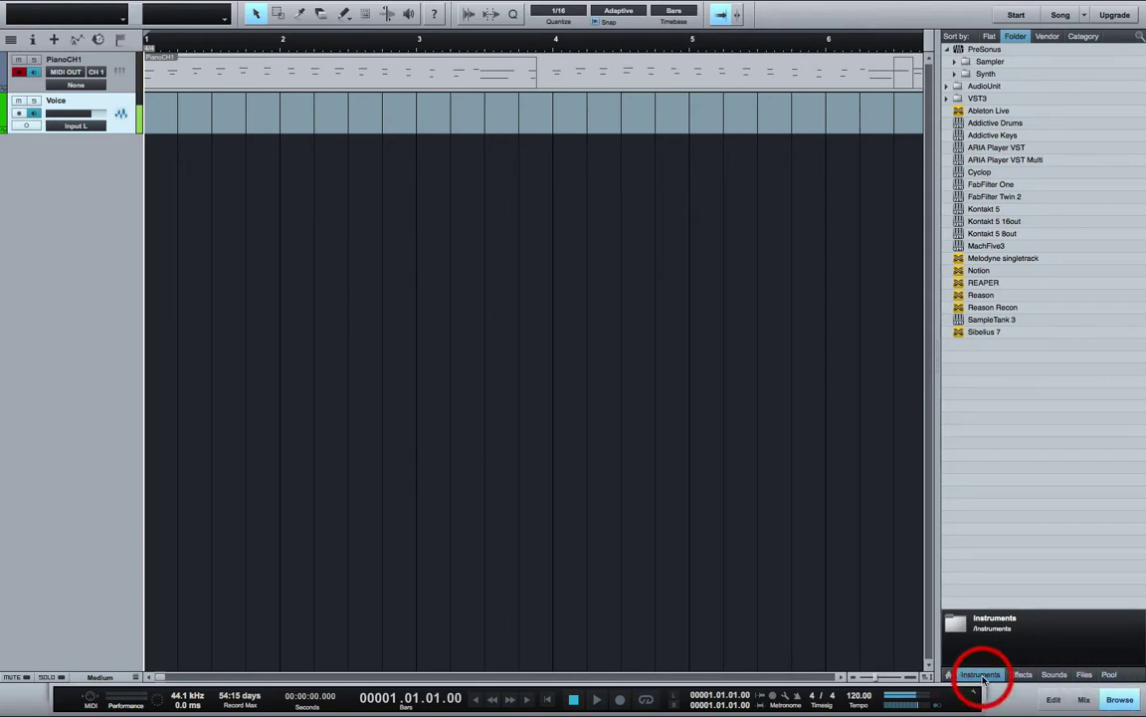
pyautogui.click(972, 272)
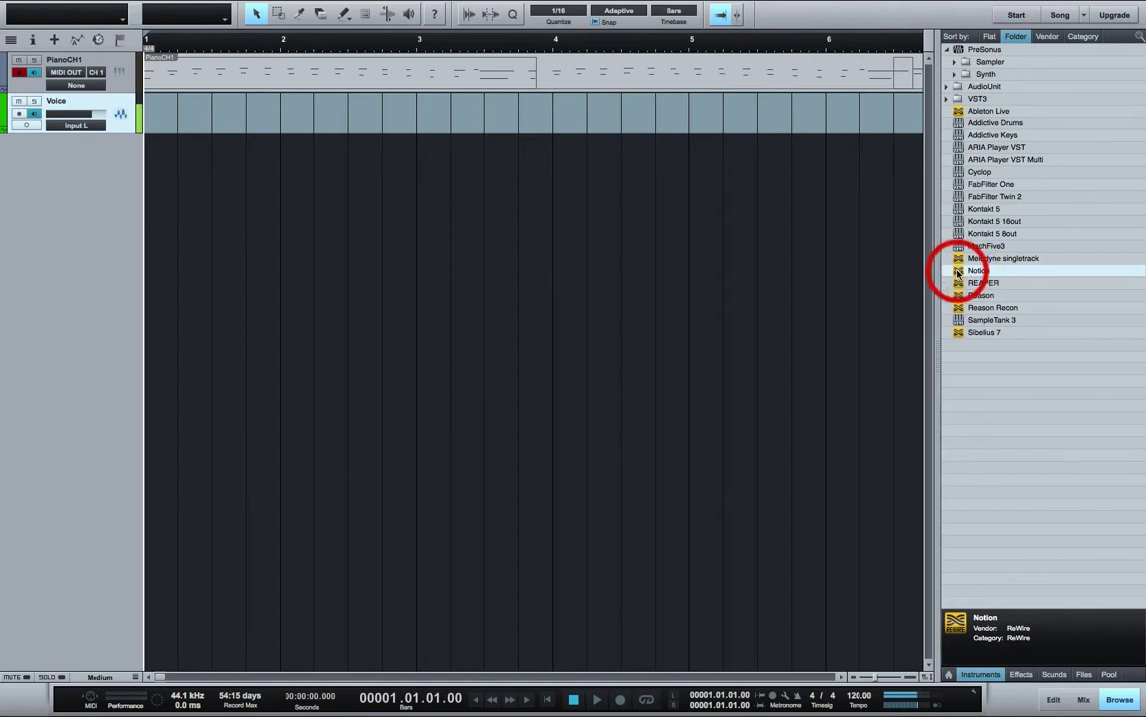
pyautogui.moveTo(961, 272); pyautogui.dragTo(582, 252)
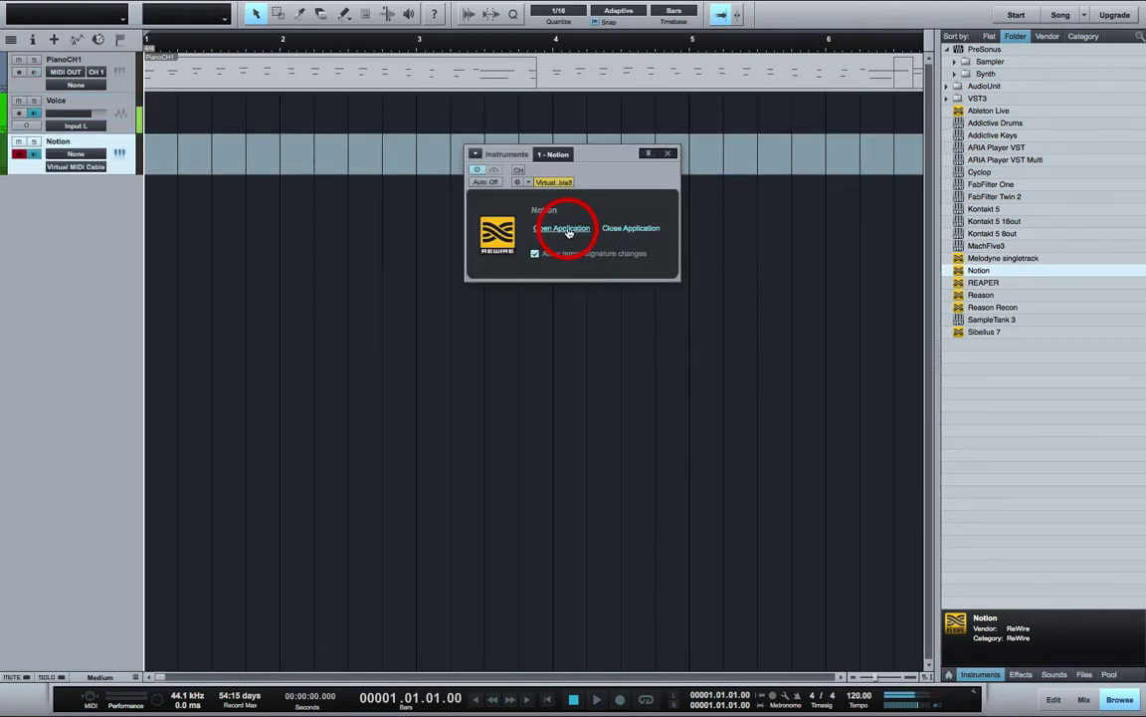
pyautogui.click(130, 156)
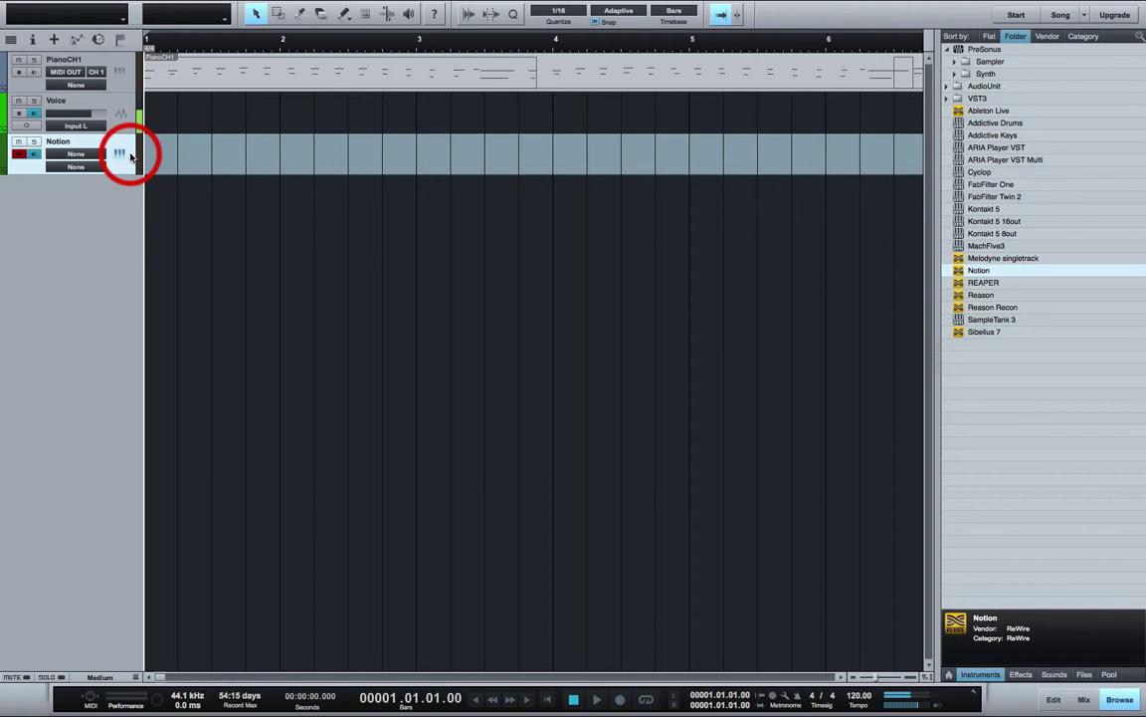
# - Show the mixing console and switch to the Notion score window
pyautogui.press('F3')
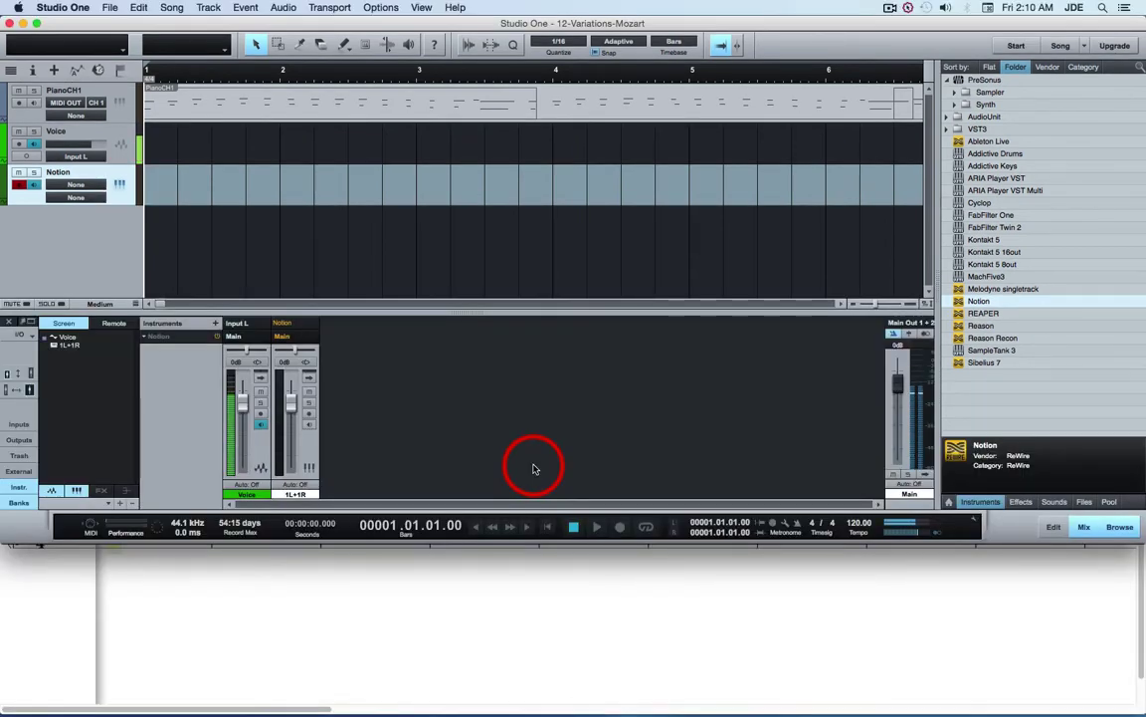
pyautogui.click(538, 619)
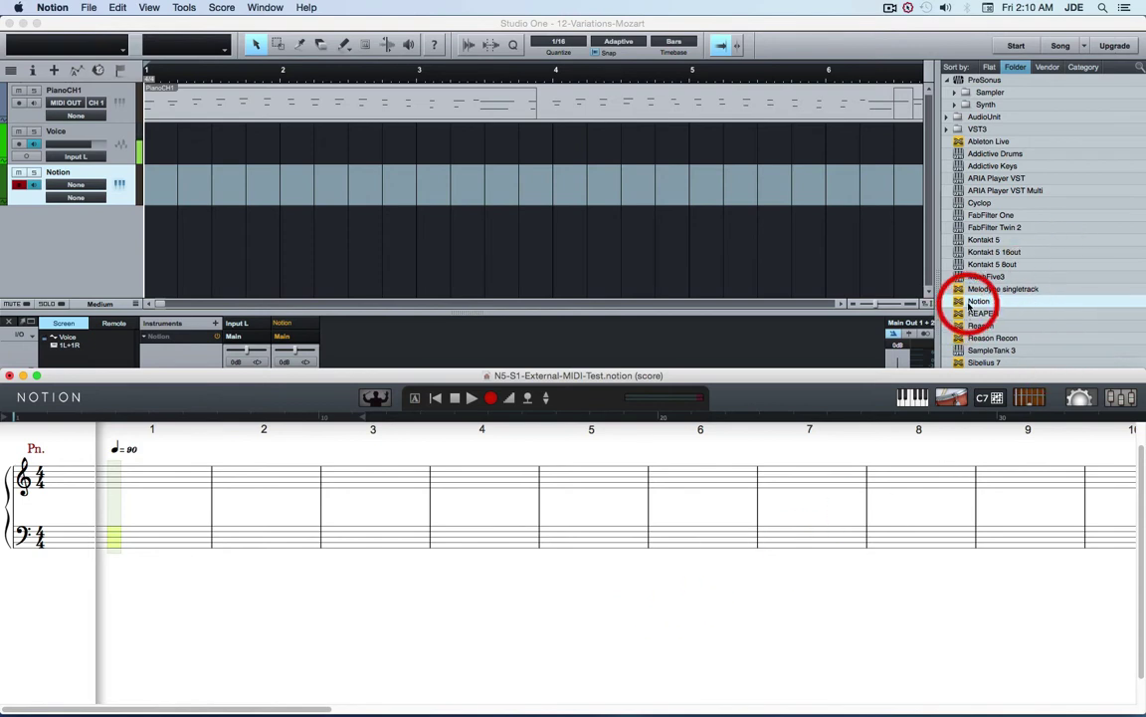
pyautogui.moveTo(970, 306); pyautogui.dragTo(46, 171)
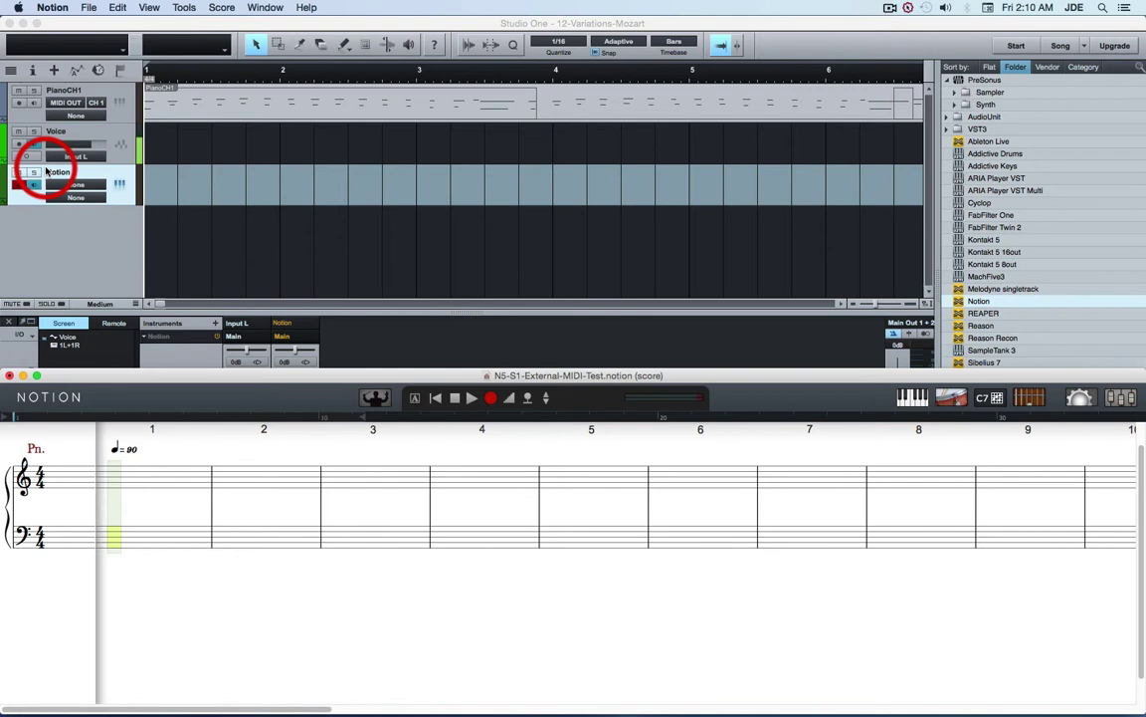
pyautogui.moveTo(46, 171); pyautogui.dragTo(45, 167)
pyautogui.moveTo(594, 51); pyautogui.dragTo(572, 30)
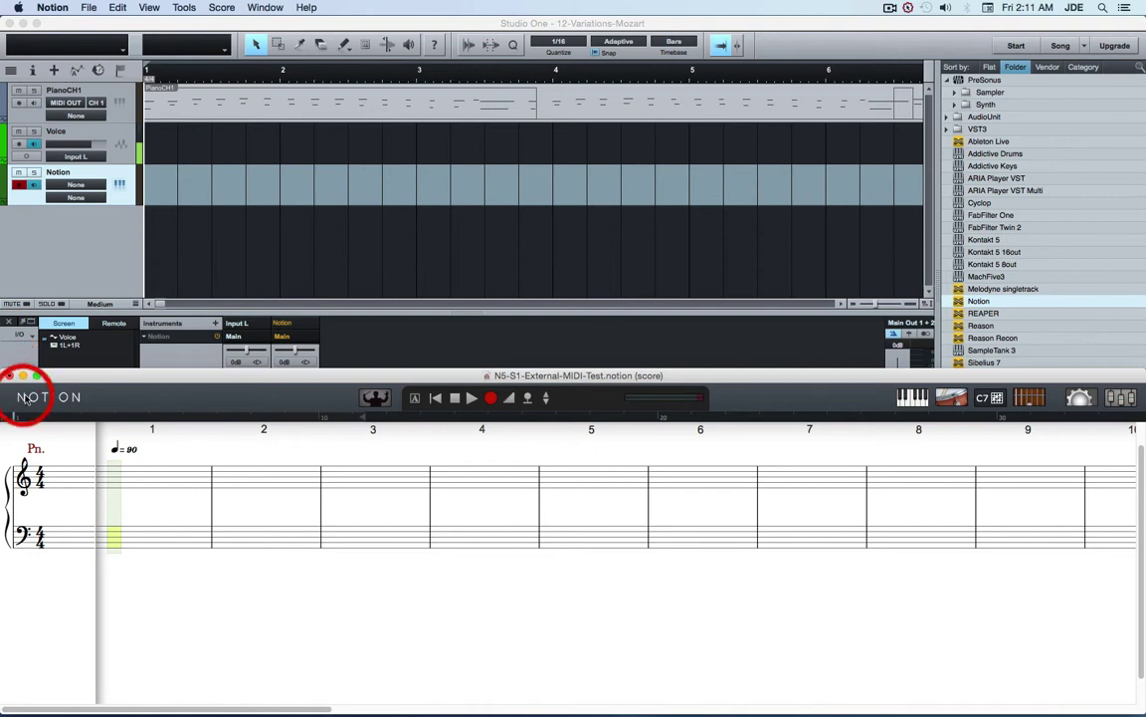
# - Check the MIDI input port in Notion's MIDI preferences and close the preferences
pyautogui.click(53, 8)
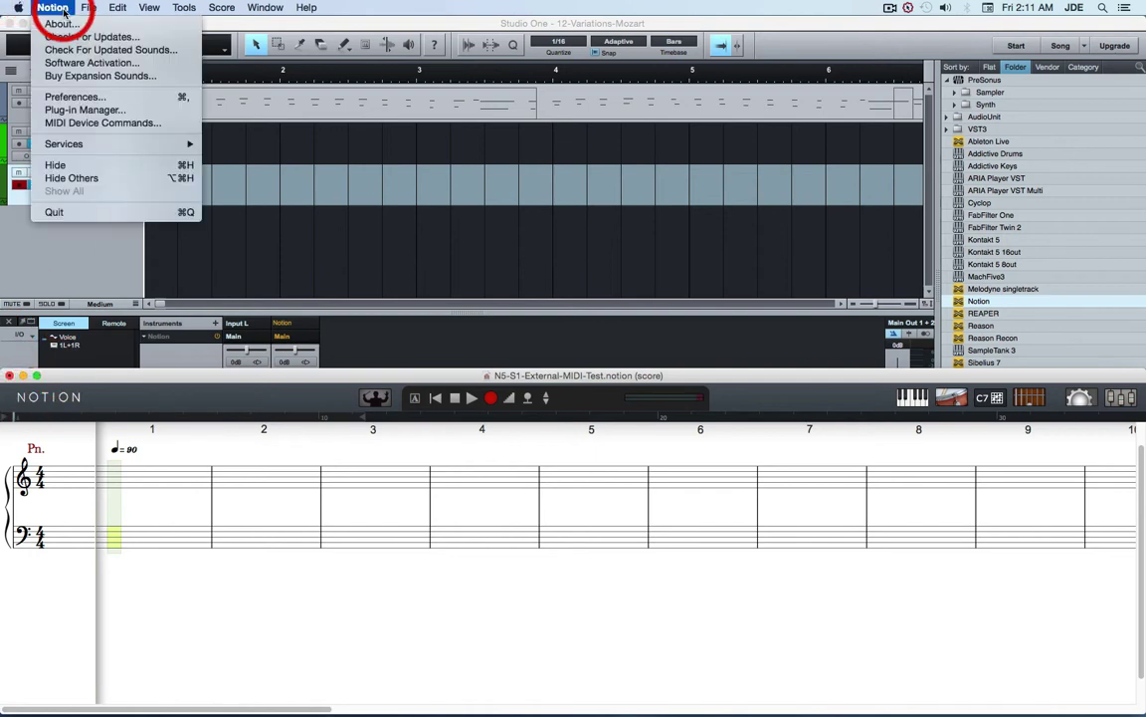
pyautogui.click(52, 98)
pyautogui.click(207, 295)
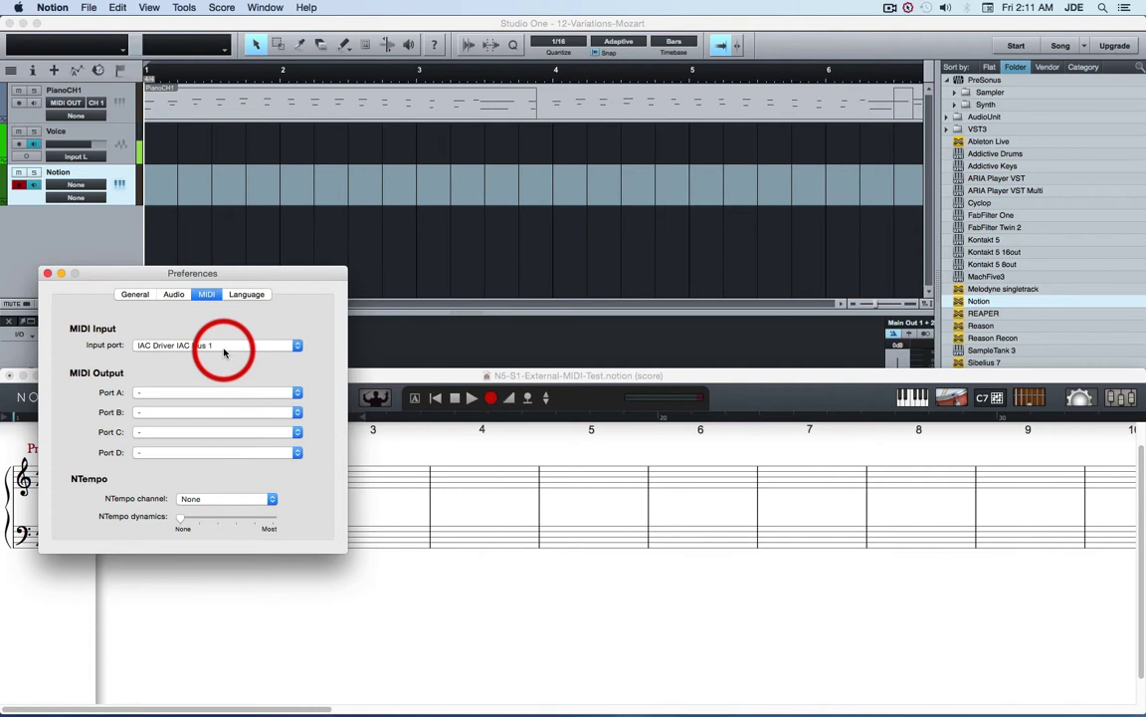
pyautogui.click(47, 273)
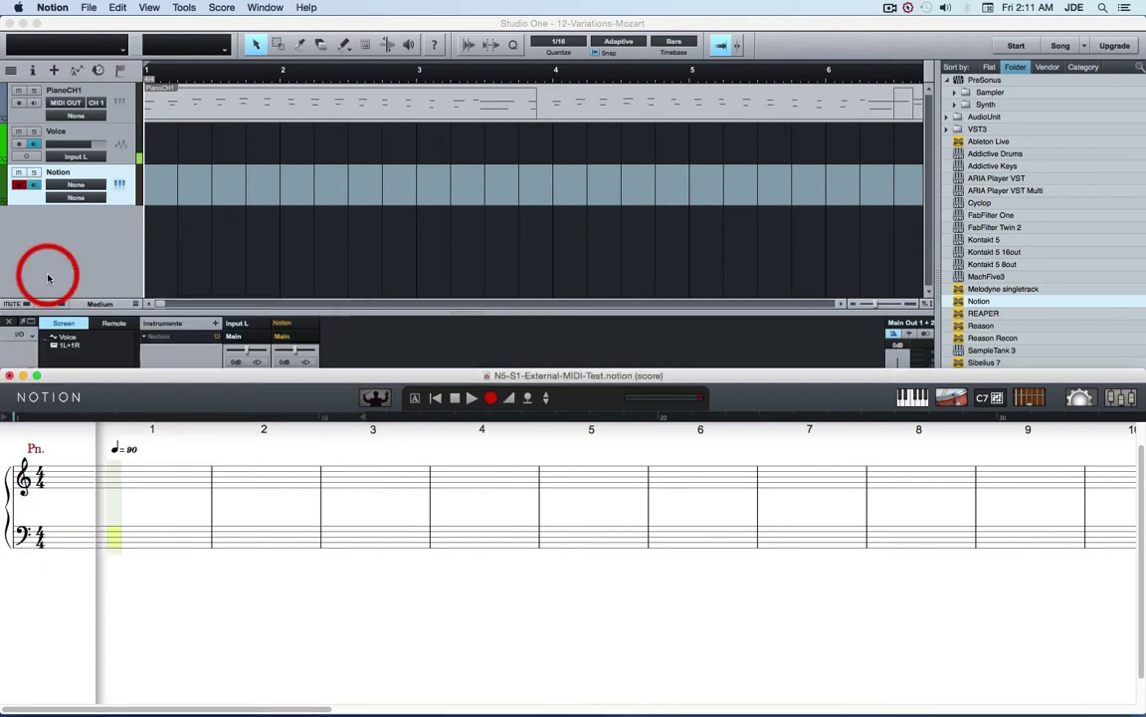
# - Open Notion's real-time recording options for the piano staves and set the count-in to None
pyautogui.click(492, 400)
pyautogui.click(748, 435)
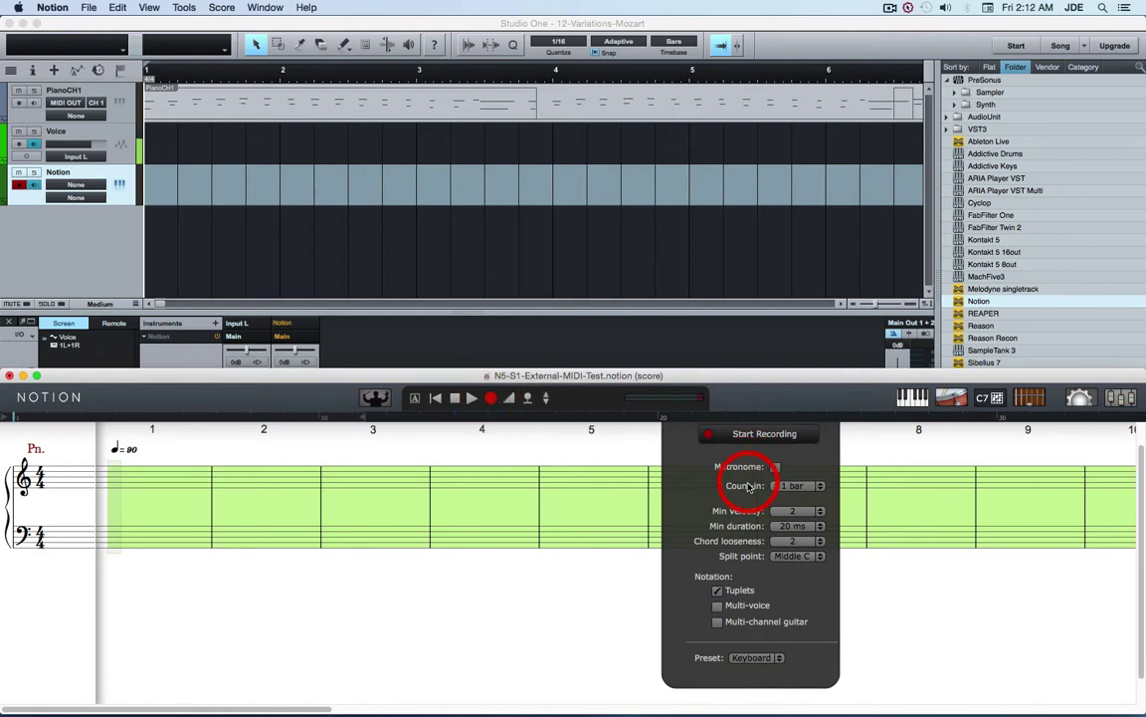
pyautogui.click(818, 486)
pyautogui.click(821, 488)
pyautogui.click(821, 488)
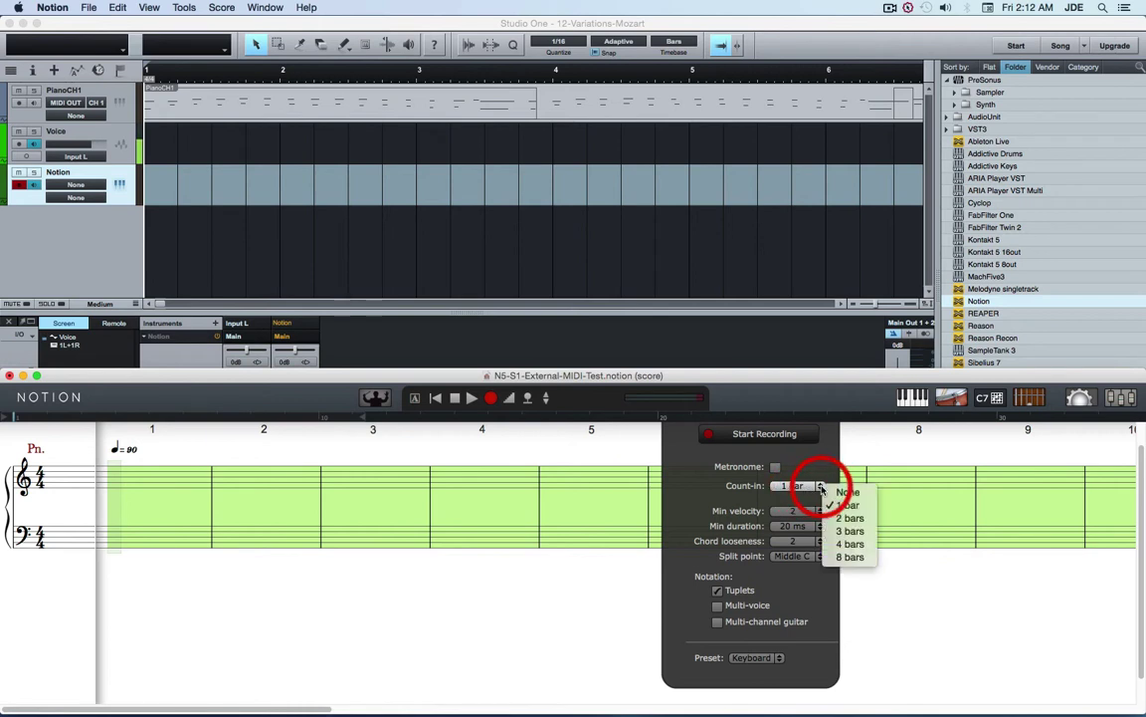
pyautogui.click(826, 448)
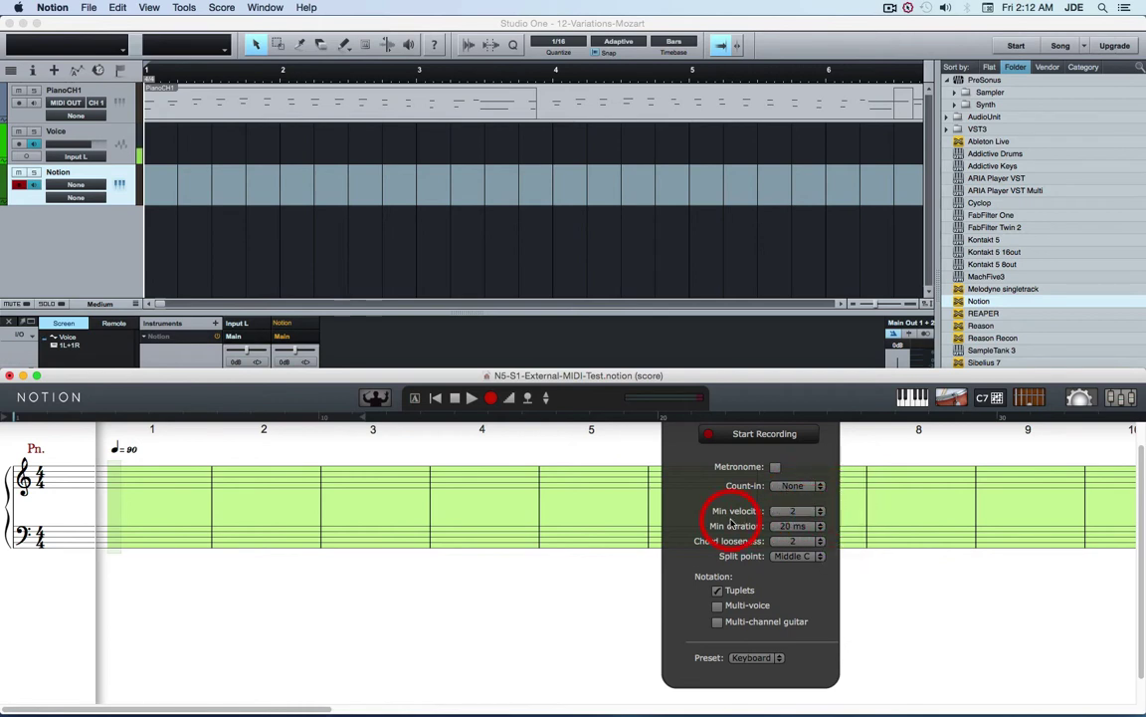
pyautogui.click(794, 512)
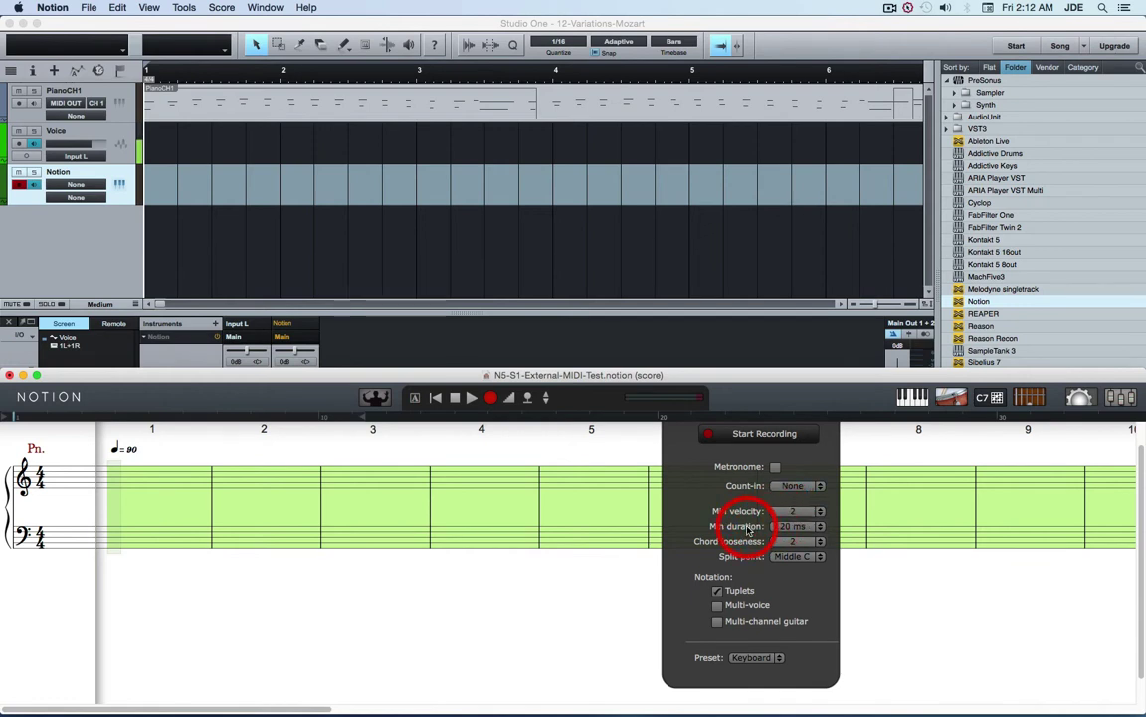
pyautogui.click(799, 527)
pyautogui.click(803, 542)
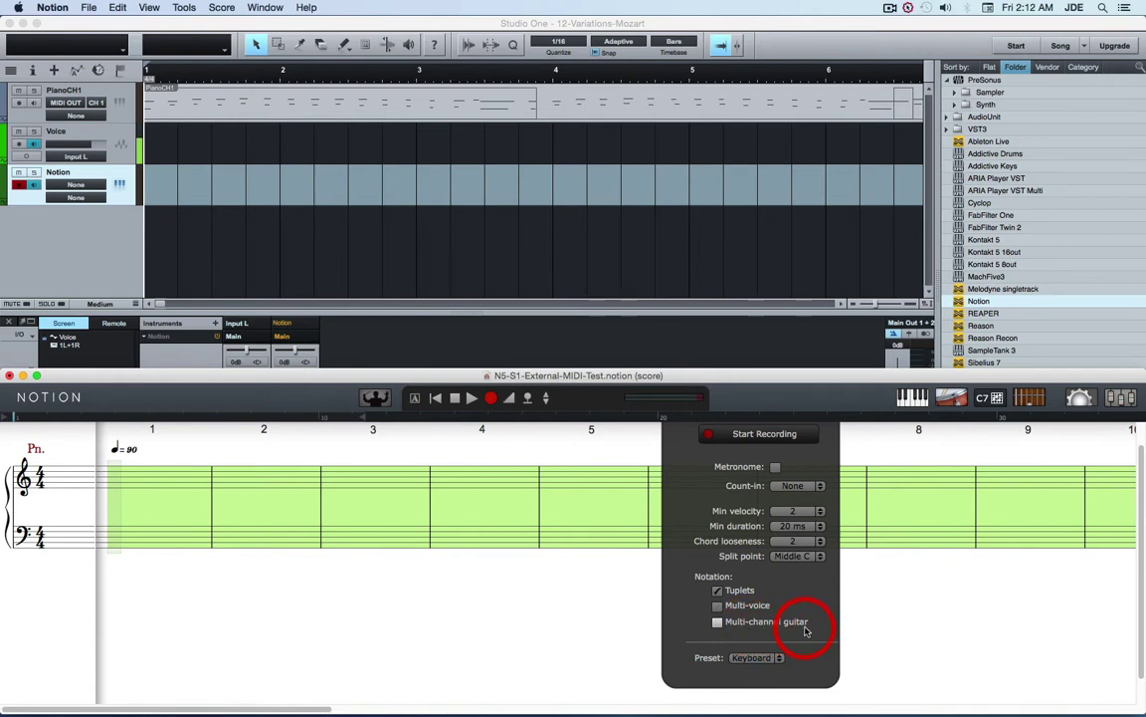
pyautogui.click(757, 658)
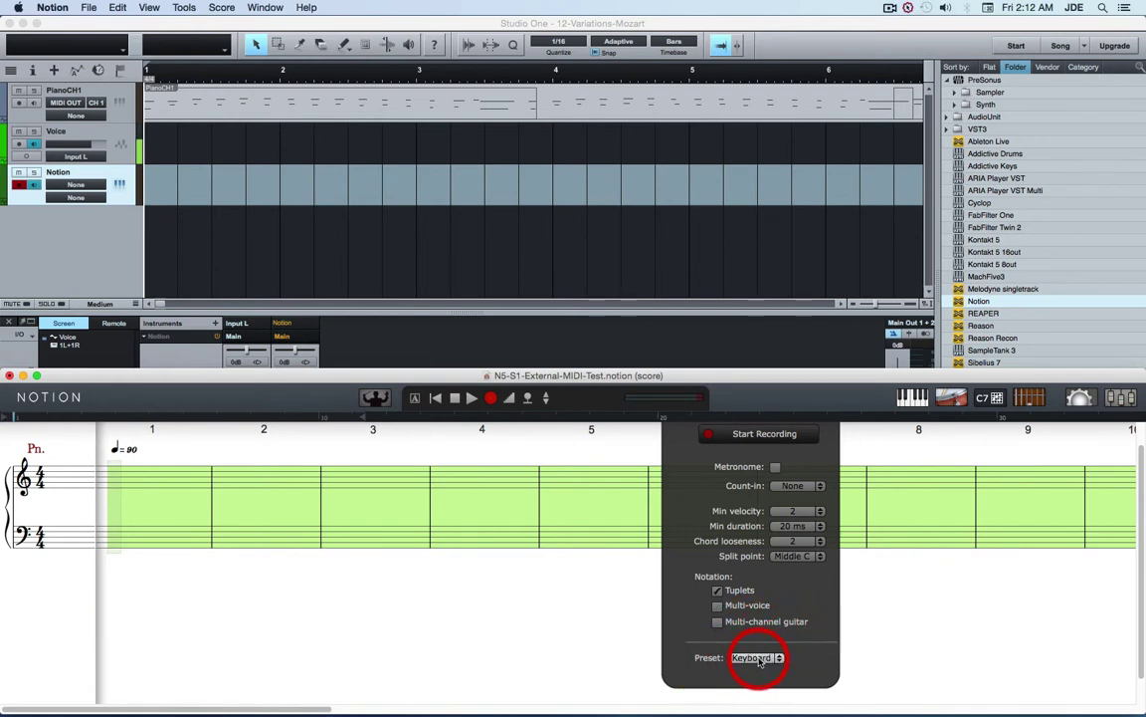
# - Record the PianoCH1 track's MIDI playback into the Notion piano score and stop the recording to get notation
pyautogui.click(751, 435)
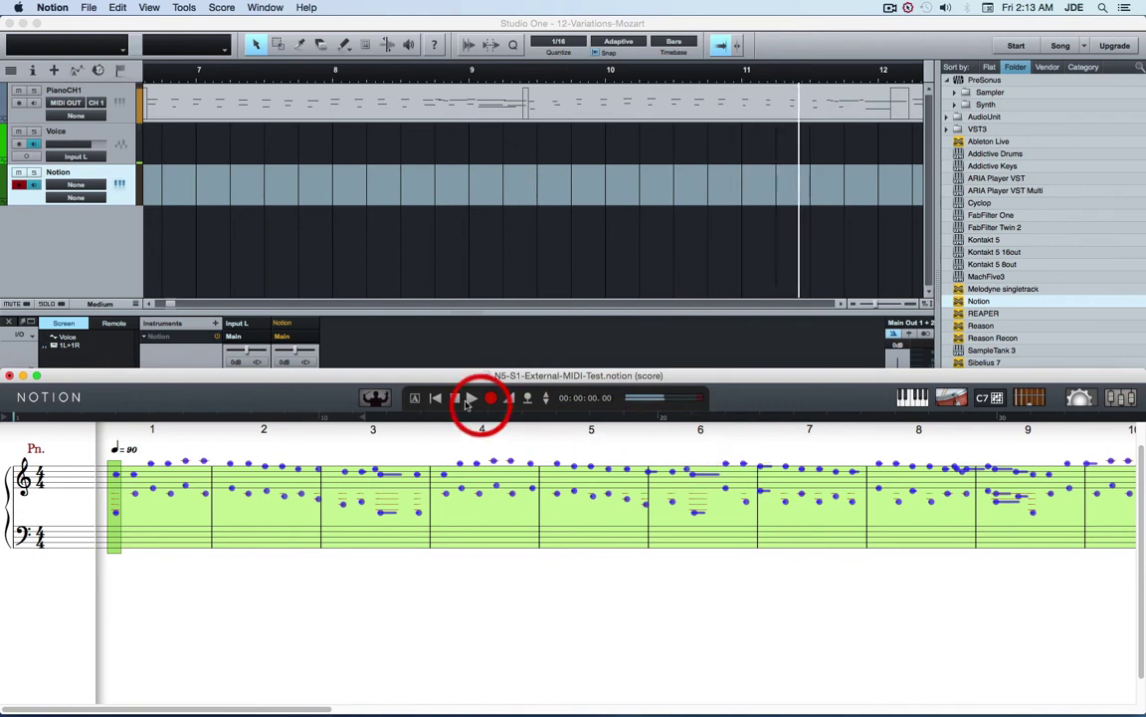
pyautogui.click(456, 399)
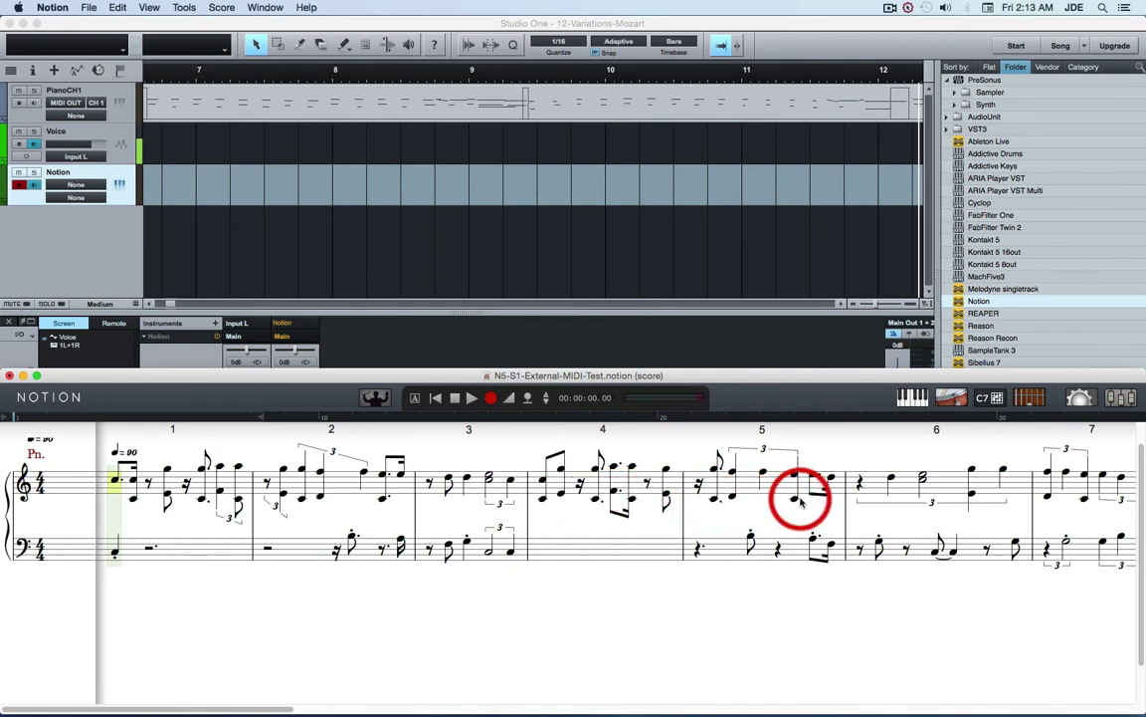
pyautogui.moveTo(801, 502); pyautogui.dragTo(795, 502)
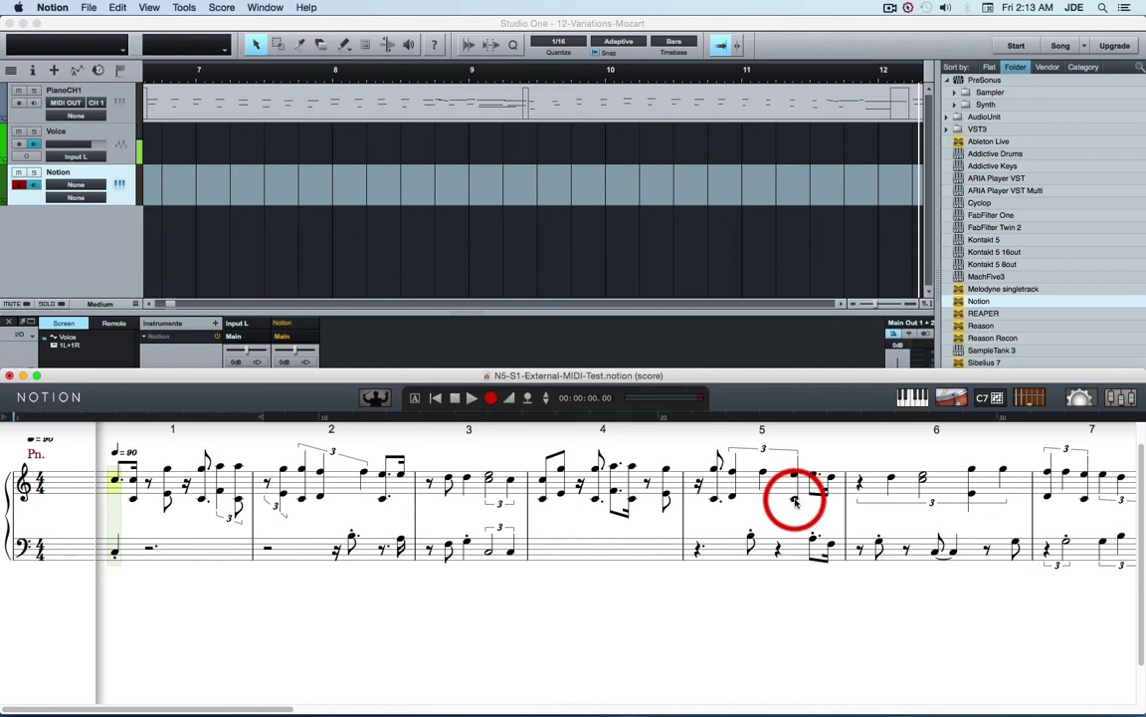